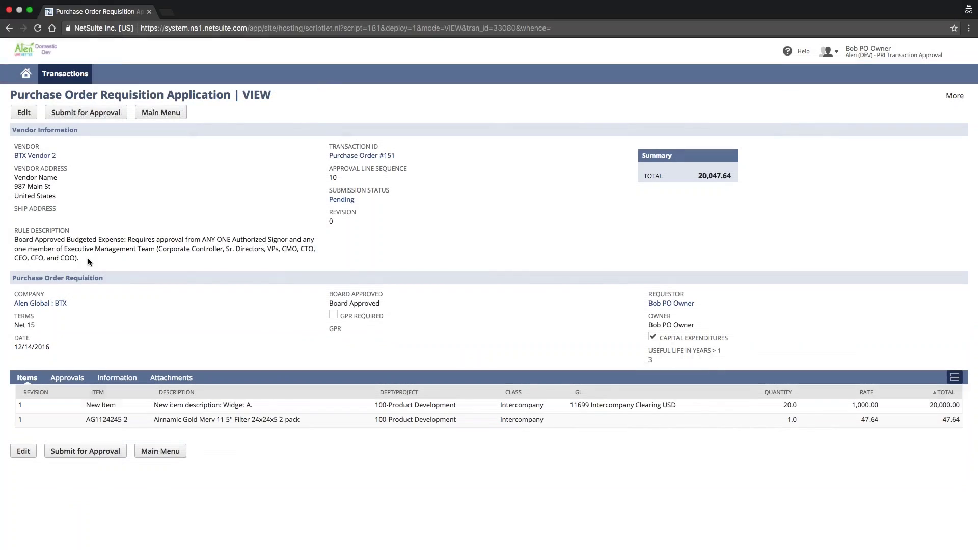
# Step: Review Purchase Order #151's approval rule, Pending status and 20,047.64 total, then view the approval rule list
pyautogui.moveTo(88, 258); pyautogui.dragTo(17, 242)
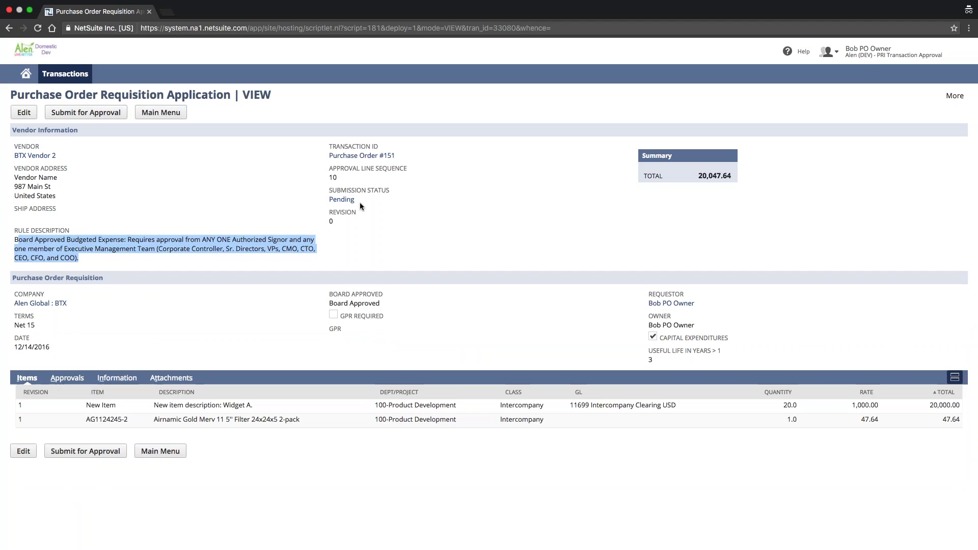
pyautogui.moveTo(356, 199); pyautogui.dragTo(329, 199)
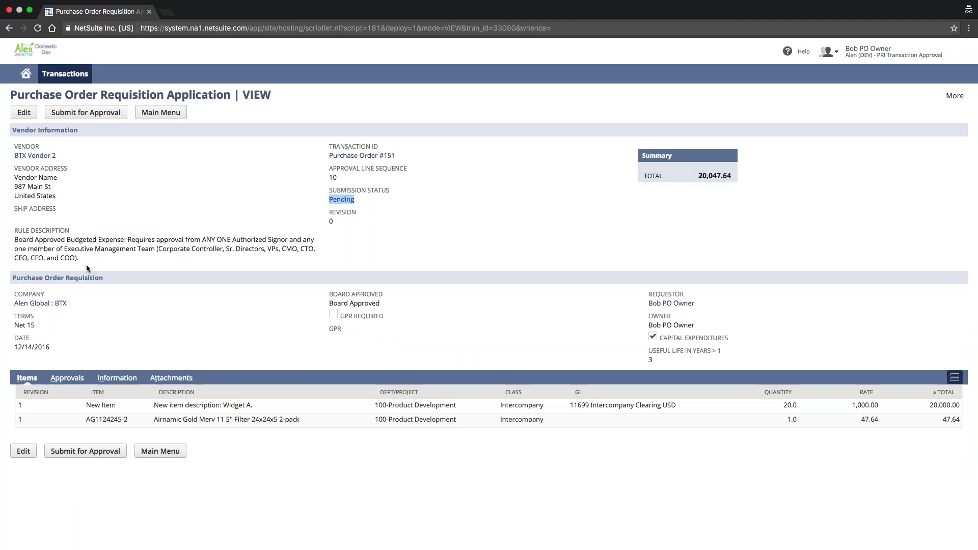
pyautogui.moveTo(82, 258); pyautogui.dragTo(15, 241)
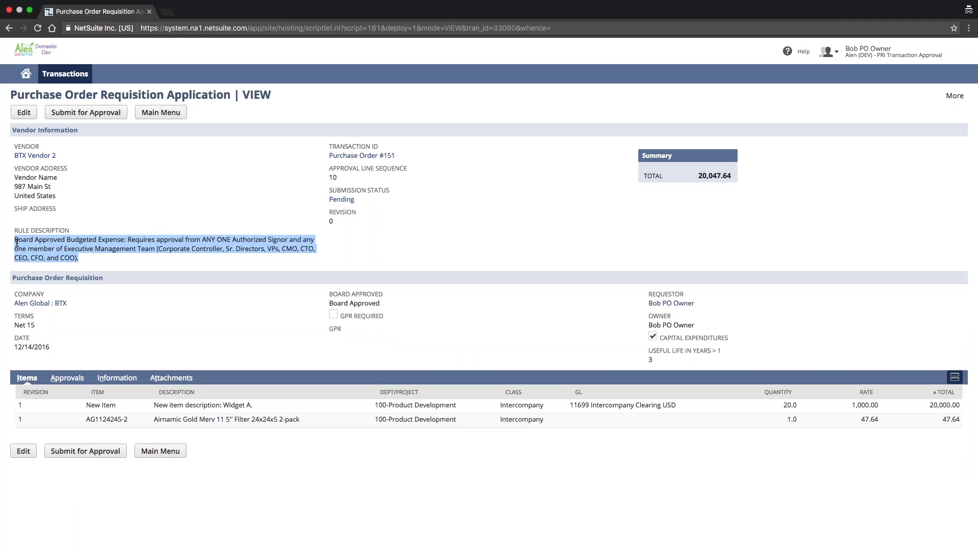
pyautogui.click(15, 241)
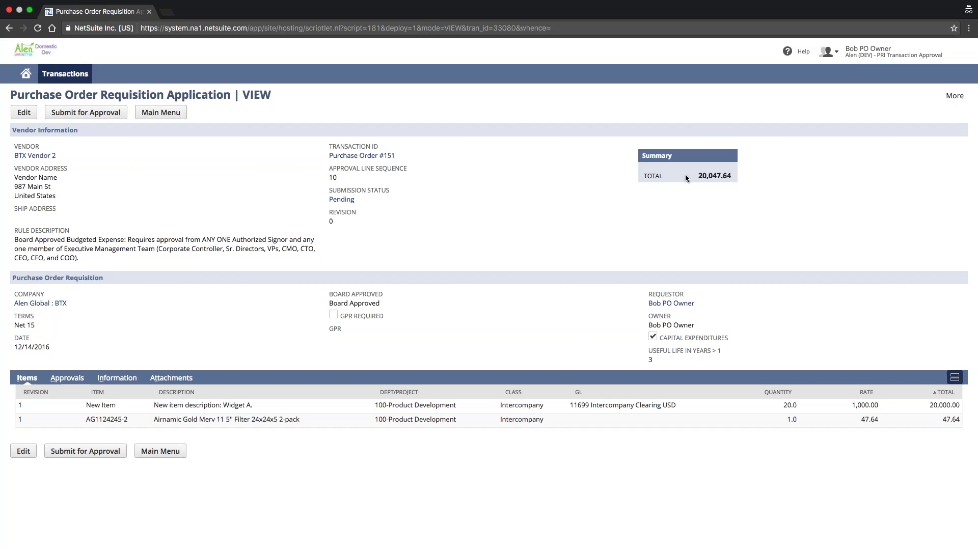
pyautogui.moveTo(688, 180); pyautogui.dragTo(742, 174)
pyautogui.moveTo(68, 305); pyautogui.dragTo(311, 298)
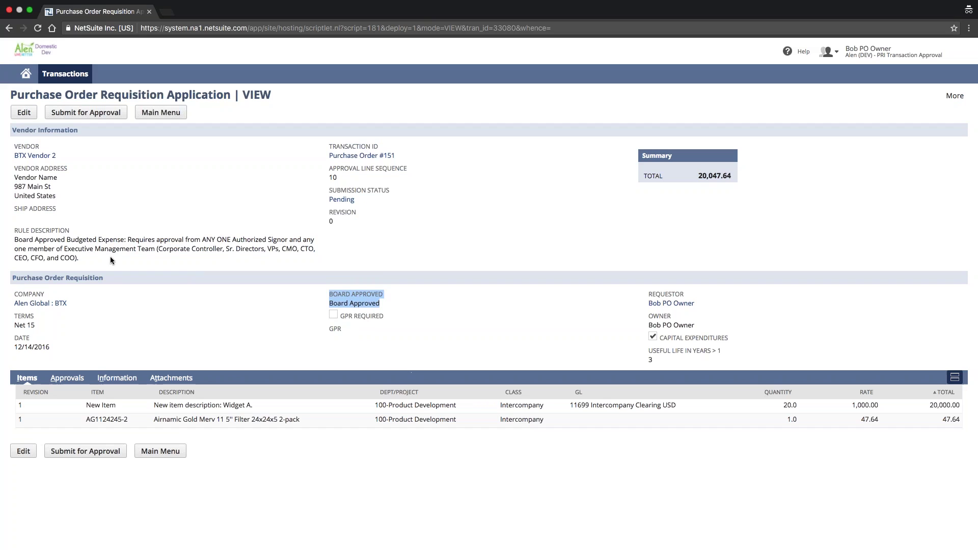
pyautogui.moveTo(110, 257); pyautogui.dragTo(15, 241)
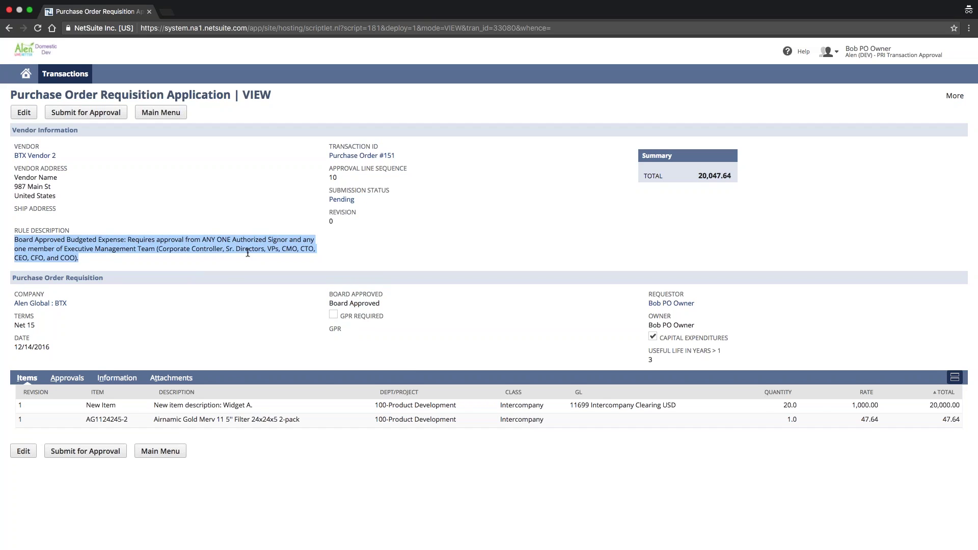
pyautogui.hotkey('ctrl', 'Left')
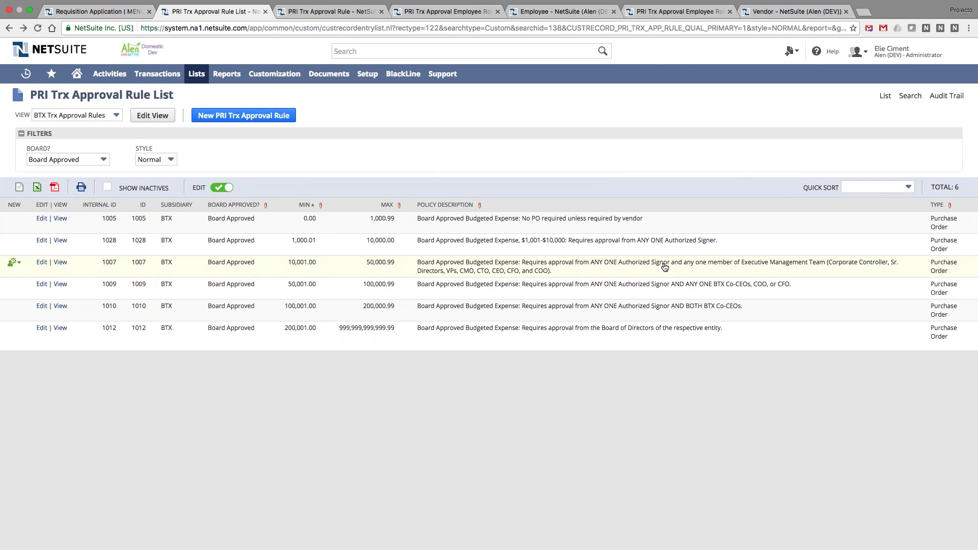
# Step: Return to Purchase Order #151's requisition and note the Executive requirement in its rule
pyautogui.hotkey('ctrl', 'Right')
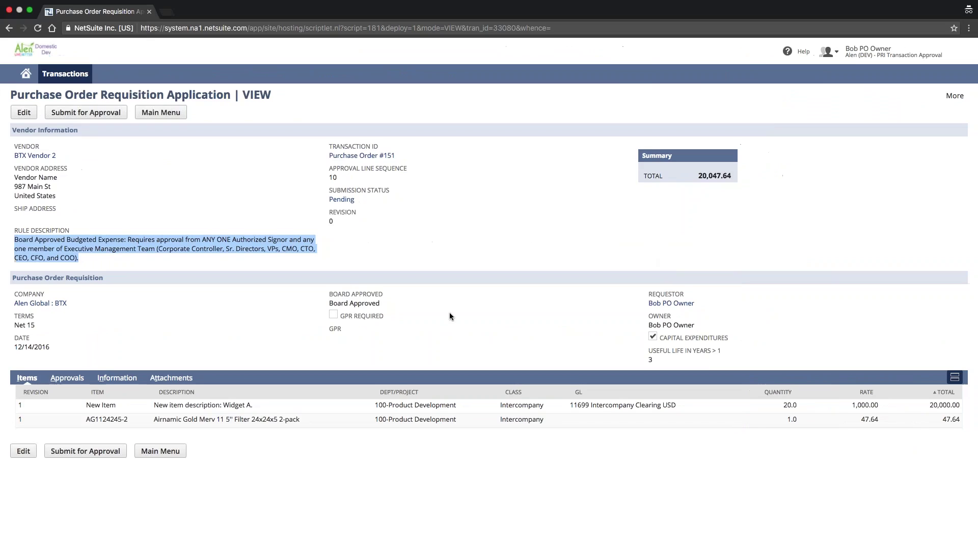
pyautogui.moveTo(63, 249); pyautogui.dragTo(161, 250)
pyautogui.click(201, 168)
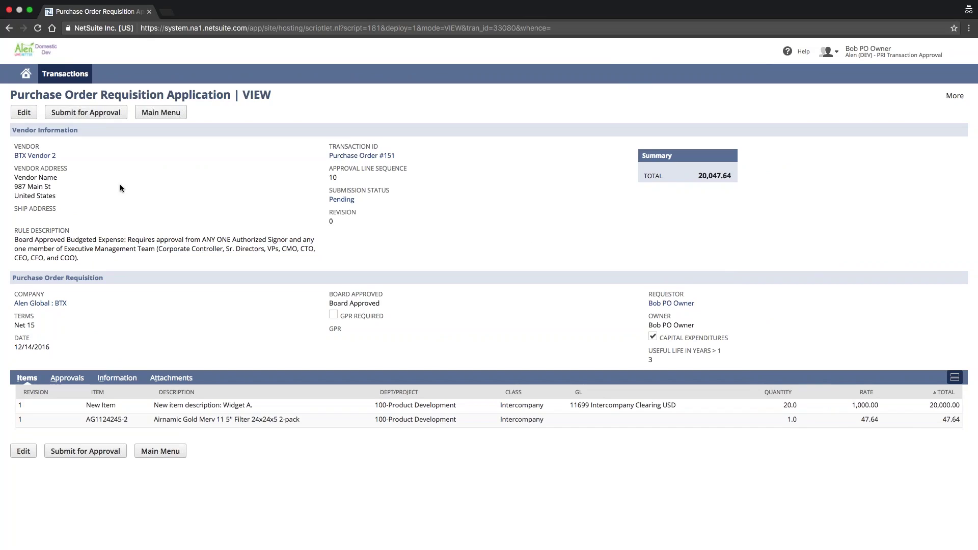
# Step: Submit the requisition for approval and show its Authorized Signer and Executive approval lines
pyautogui.click(100, 117)
pyautogui.click(100, 118)
pyautogui.moveTo(364, 198); pyautogui.dragTo(330, 194)
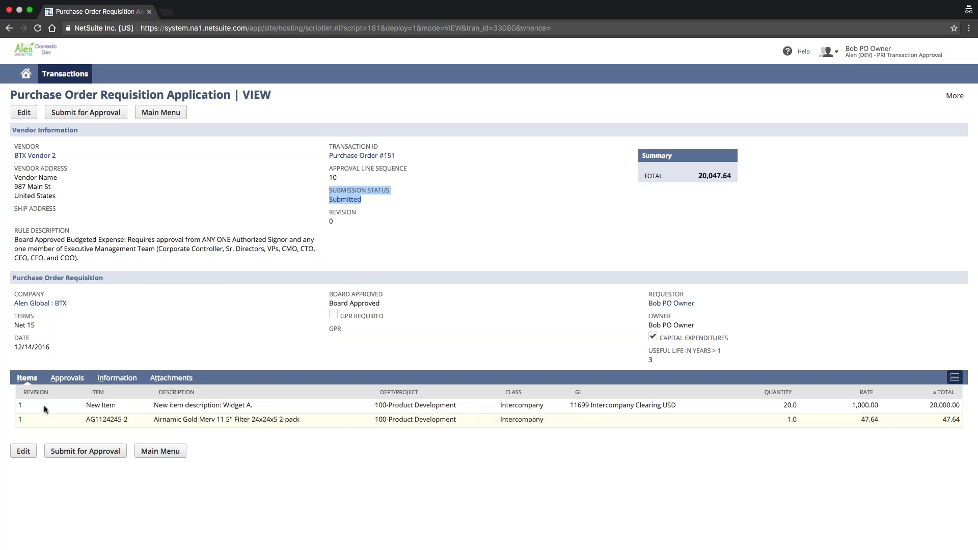
pyautogui.click(77, 380)
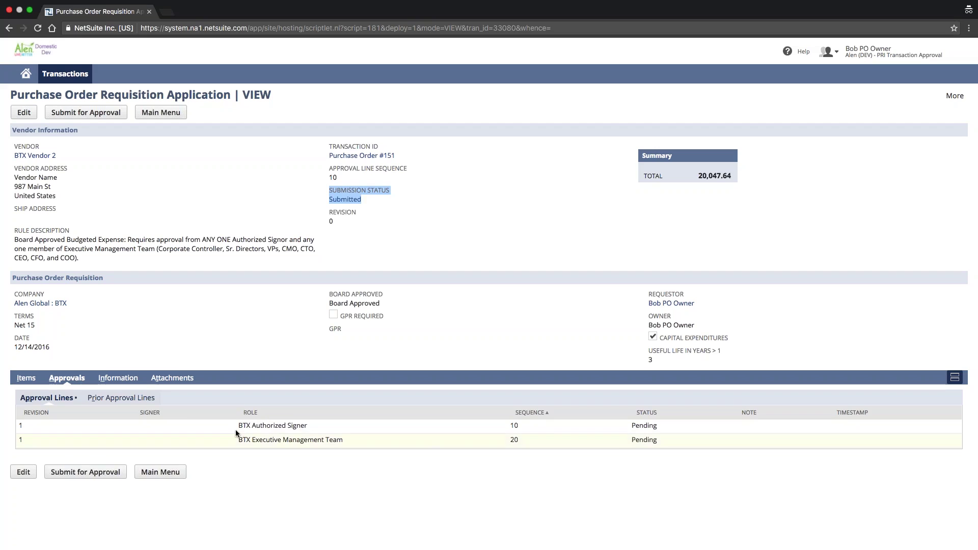
pyautogui.click(84, 262)
pyautogui.moveTo(84, 263); pyautogui.dragTo(15, 239)
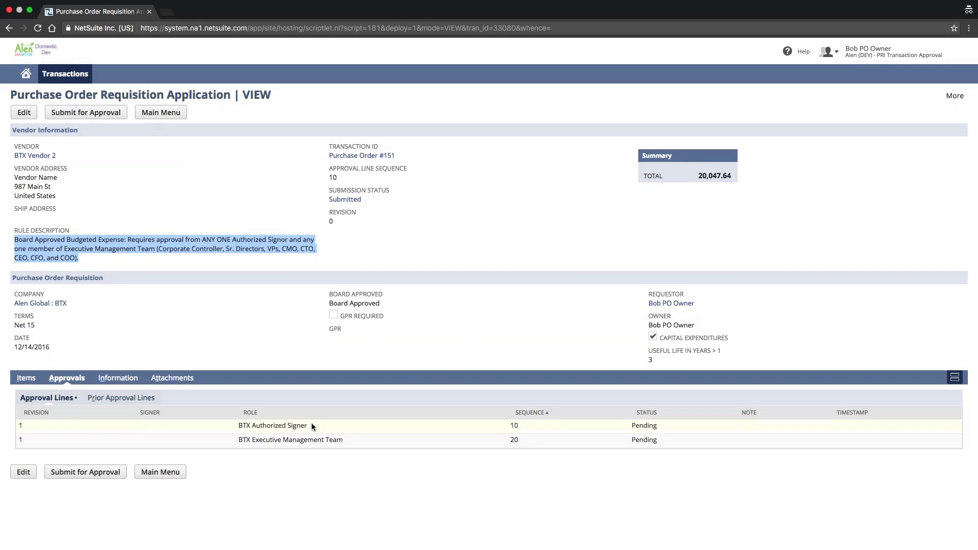
pyautogui.moveTo(308, 426); pyautogui.dragTo(239, 423)
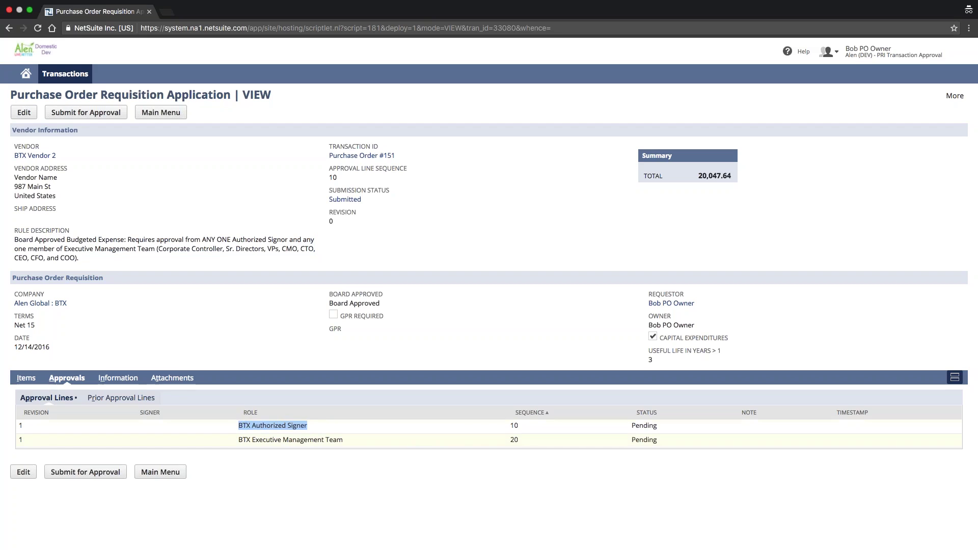
pyautogui.moveTo(348, 441); pyautogui.dragTo(240, 440)
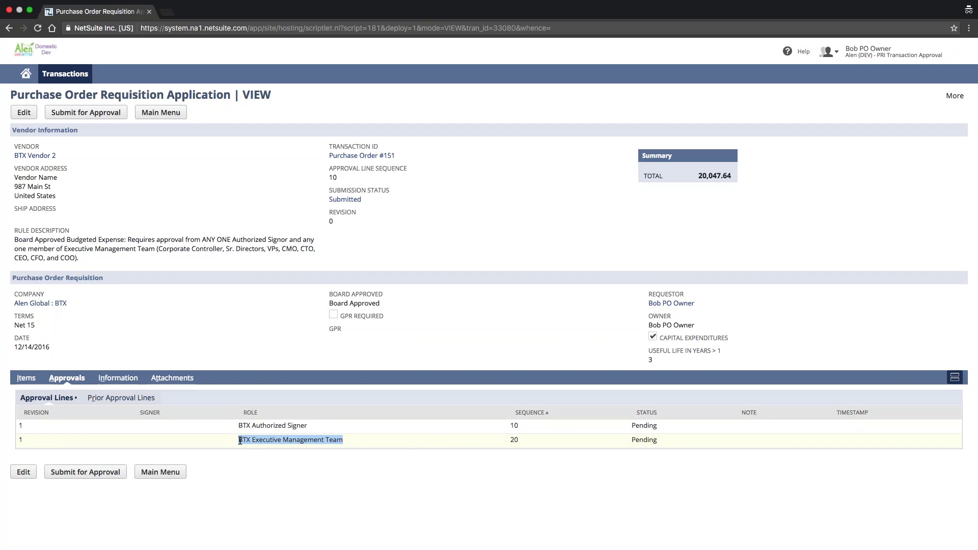
pyautogui.click(353, 439)
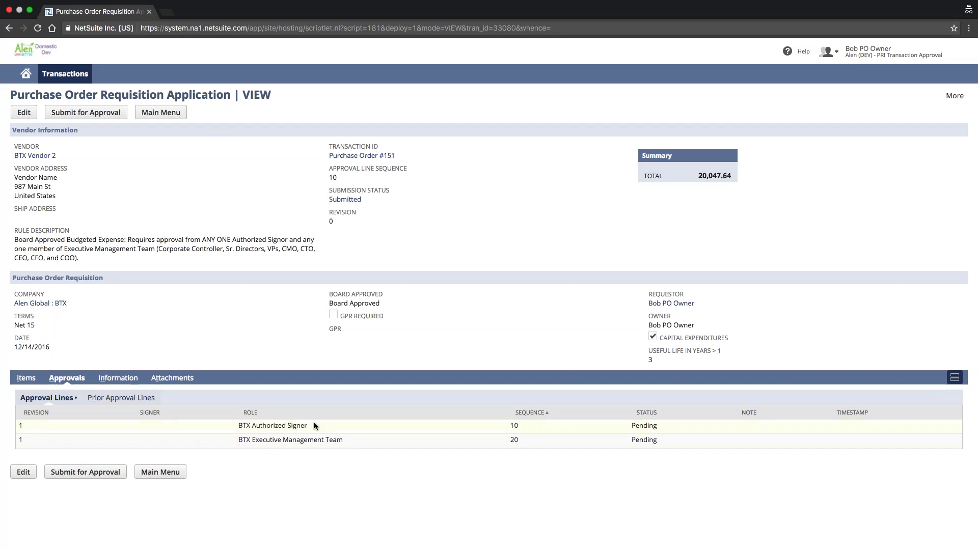
pyautogui.moveTo(314, 425); pyautogui.dragTo(239, 425)
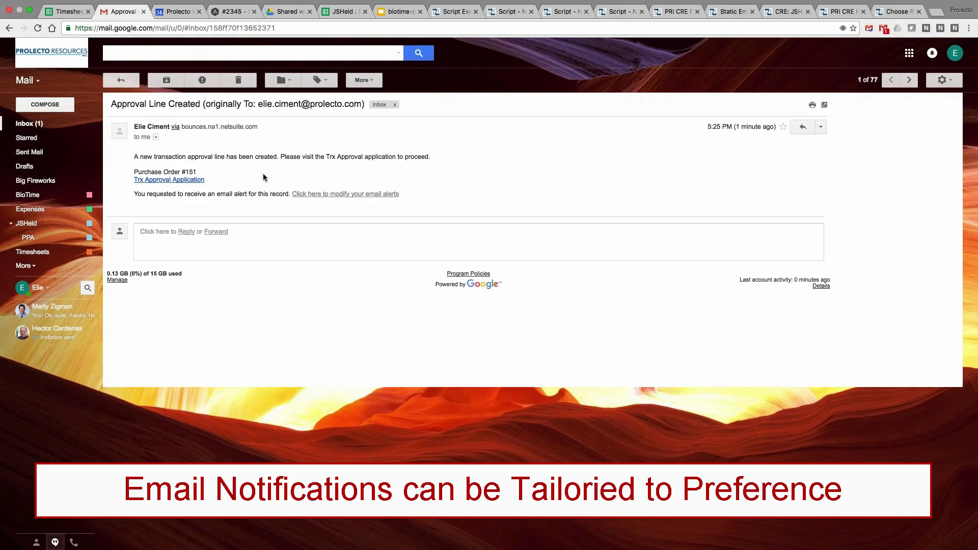
# Step: Review the email's new approval line message and its Purchase Order #151 reference
pyautogui.moveTo(203, 174); pyautogui.dragTo(353, 186)
pyautogui.click(136, 157)
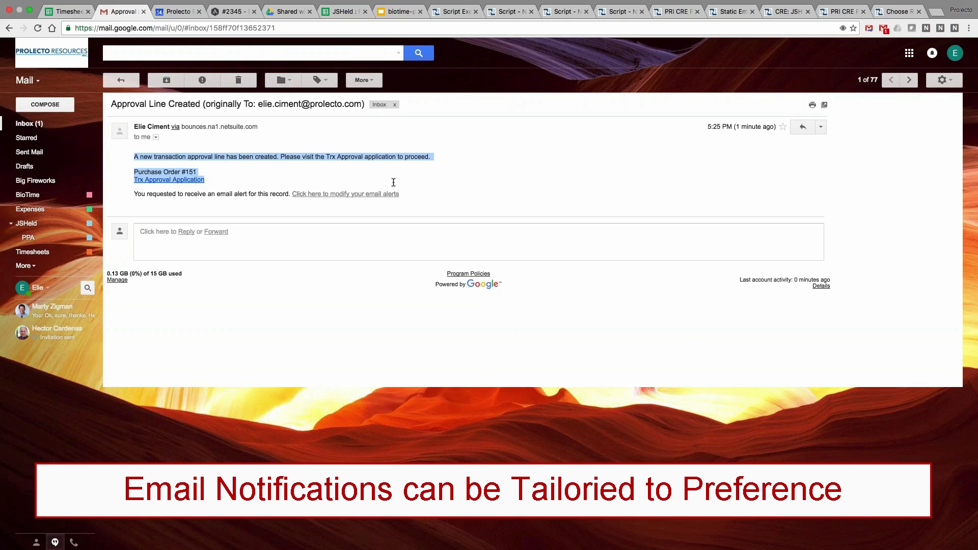
pyautogui.click(135, 157)
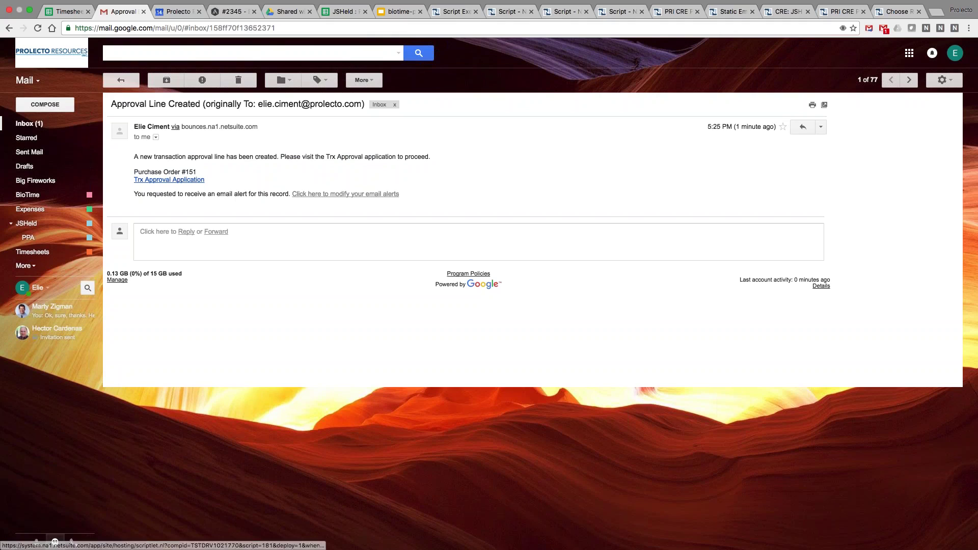
pyautogui.moveTo(197, 172); pyautogui.dragTo(134, 172)
pyautogui.click(134, 173)
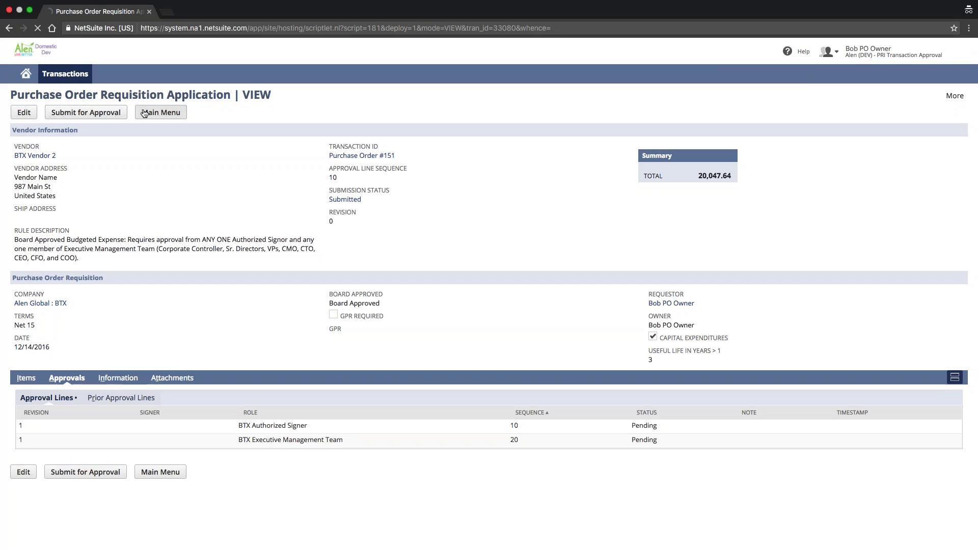
# Step: Confirm the Pending and Owned Pending Approval lists are empty, then move to the executive's browser session
pyautogui.click(169, 110)
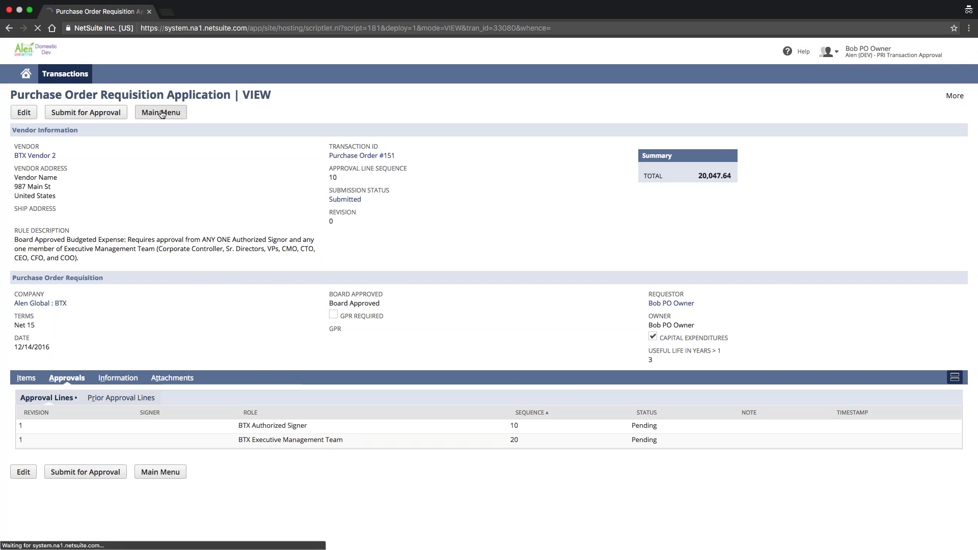
pyautogui.click(93, 136)
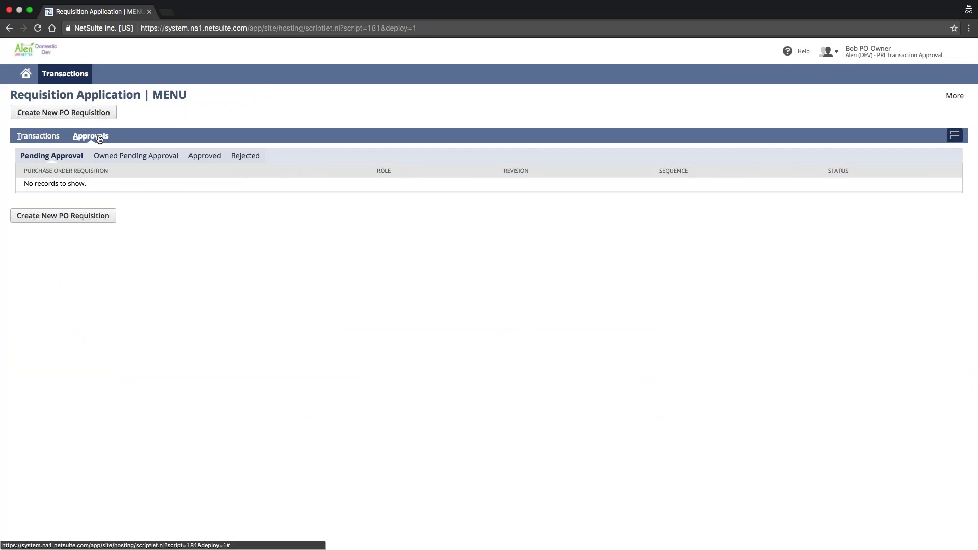
pyautogui.click(146, 156)
pyautogui.click(57, 156)
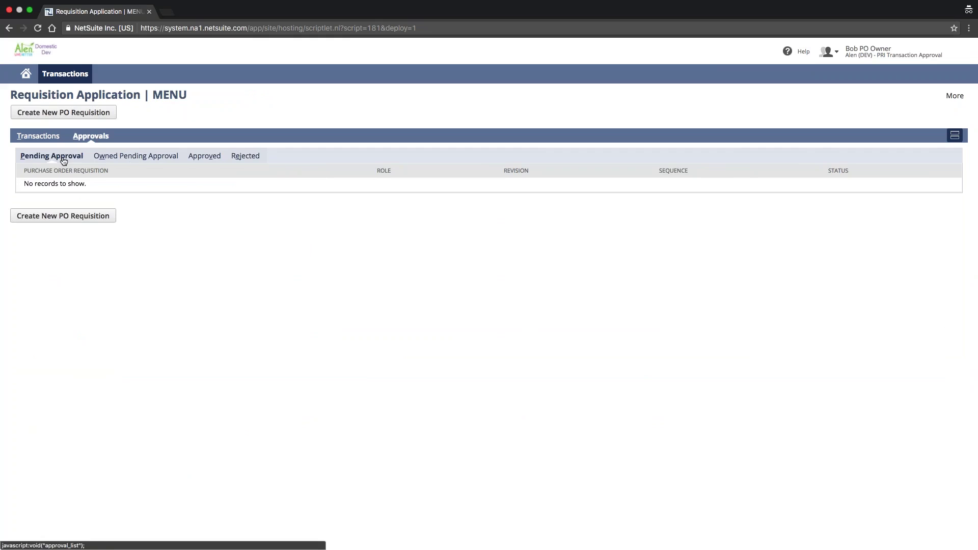
pyautogui.click(137, 157)
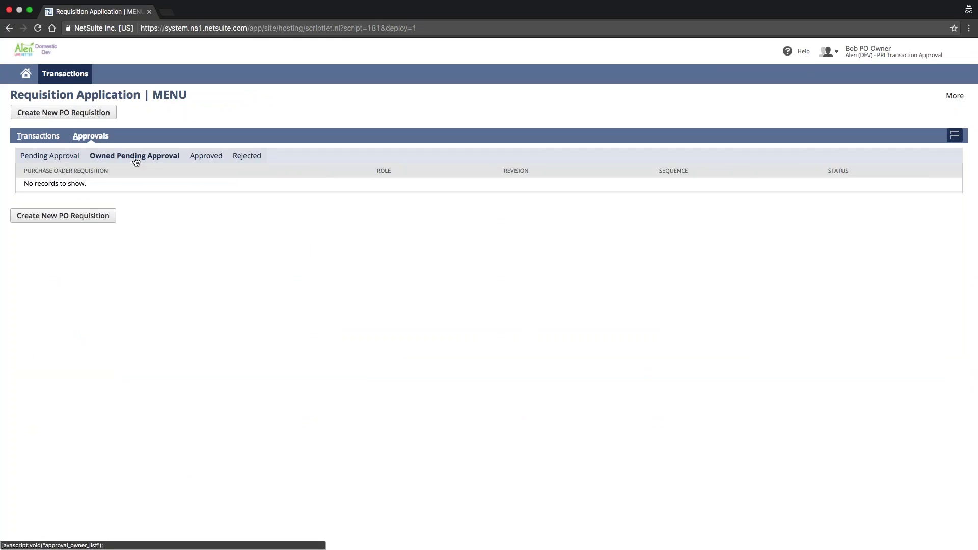
pyautogui.click(45, 156)
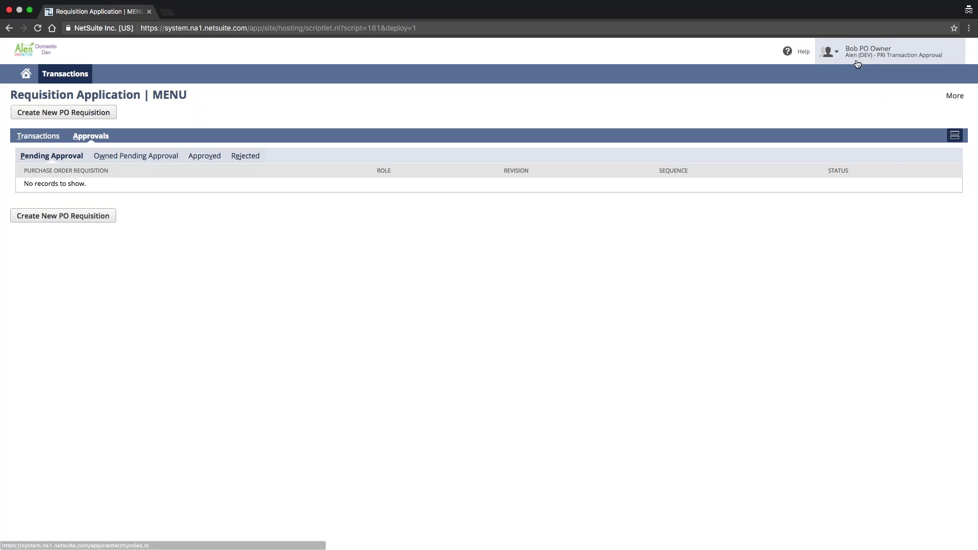
pyautogui.hotkey('ctrl', 'Right')
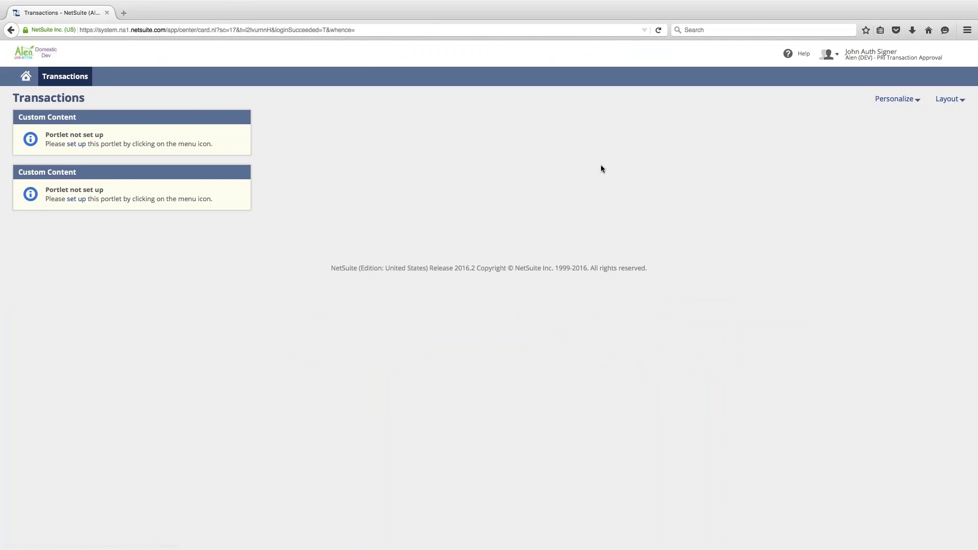
# Step: Launch the Requisition Application under the BTX Authorized Signer role and check requested requisitions
pyautogui.moveTo(866, 64)
pyautogui.moveTo(78, 83)
pyautogui.moveTo(72, 114)
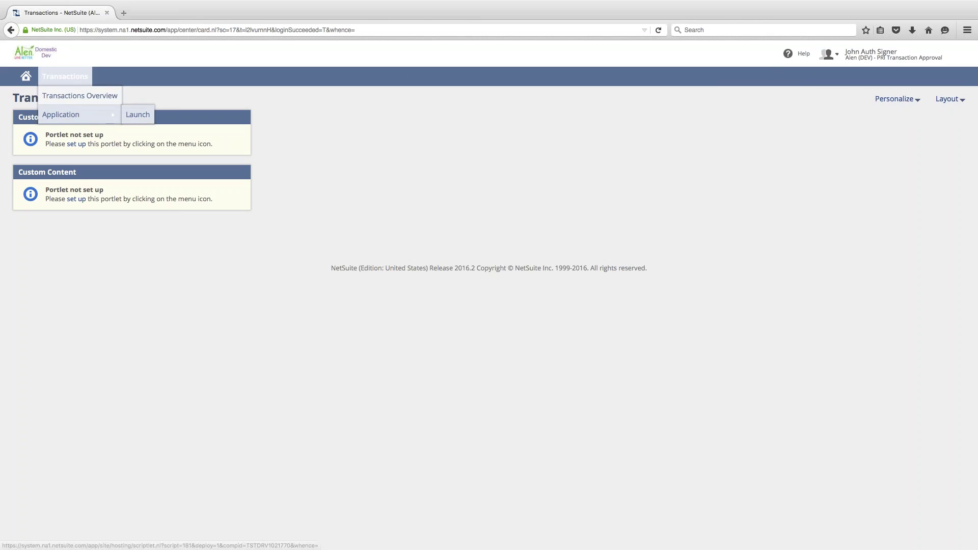
pyautogui.click(134, 115)
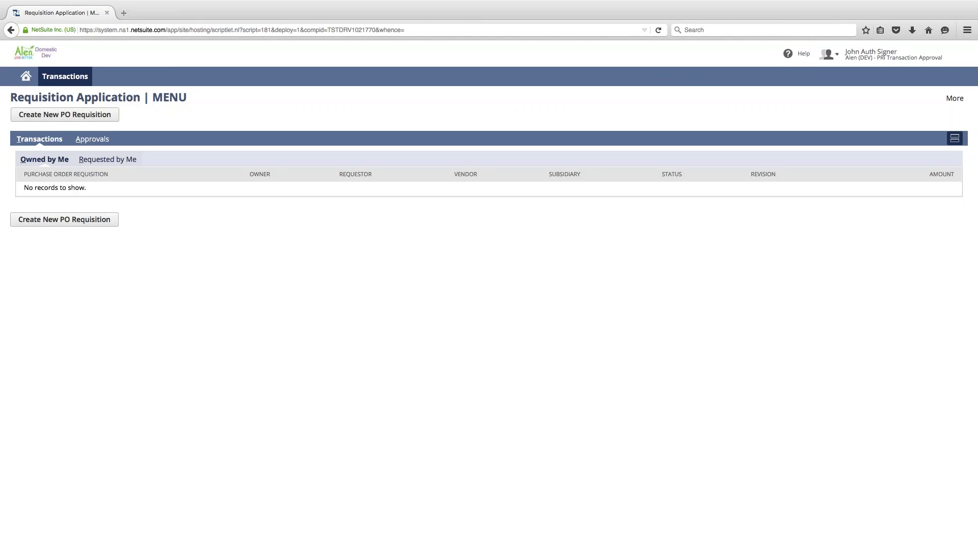
pyautogui.click(82, 162)
pyautogui.click(41, 162)
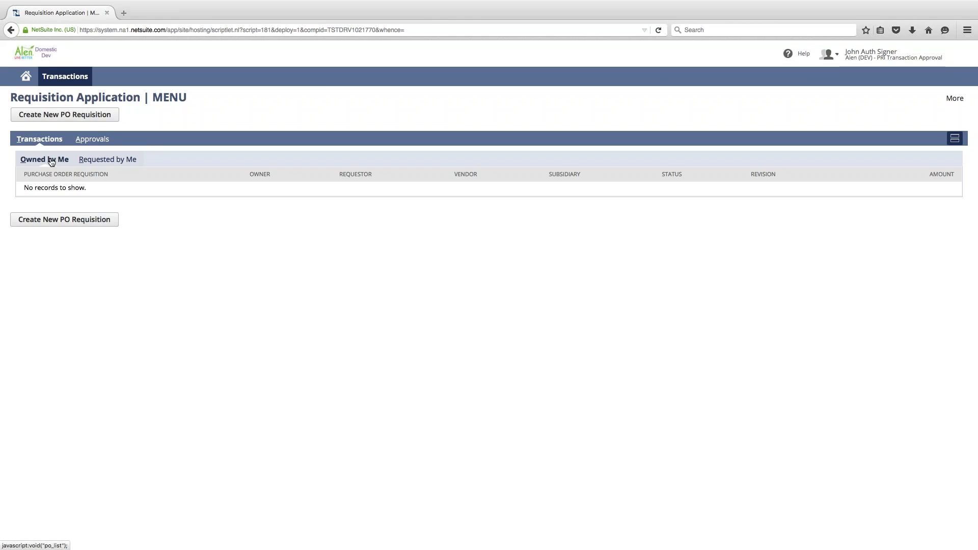
# Step: List purchase orders awaiting this signer's approval and open the Pending Purchase Order: 151
pyautogui.click(92, 144)
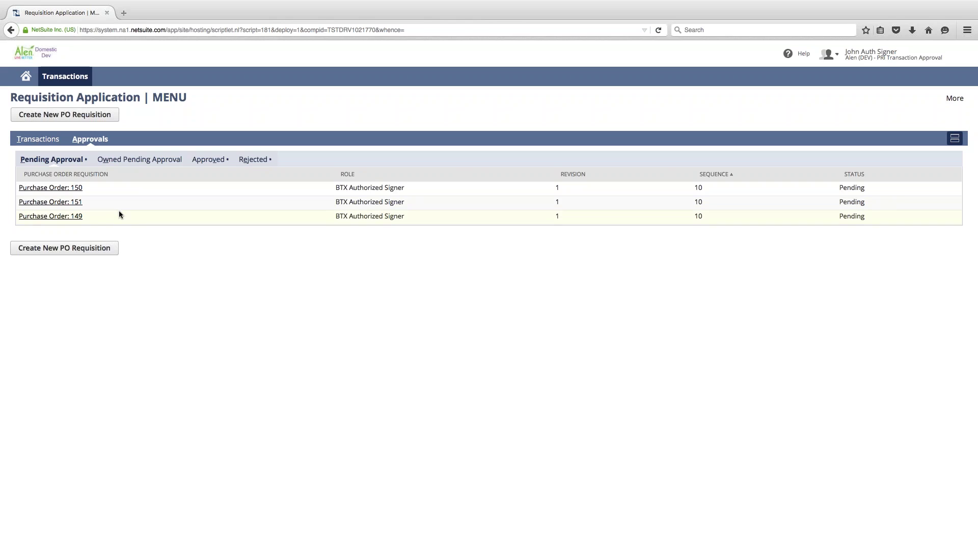
pyautogui.tripleClick(399, 188)
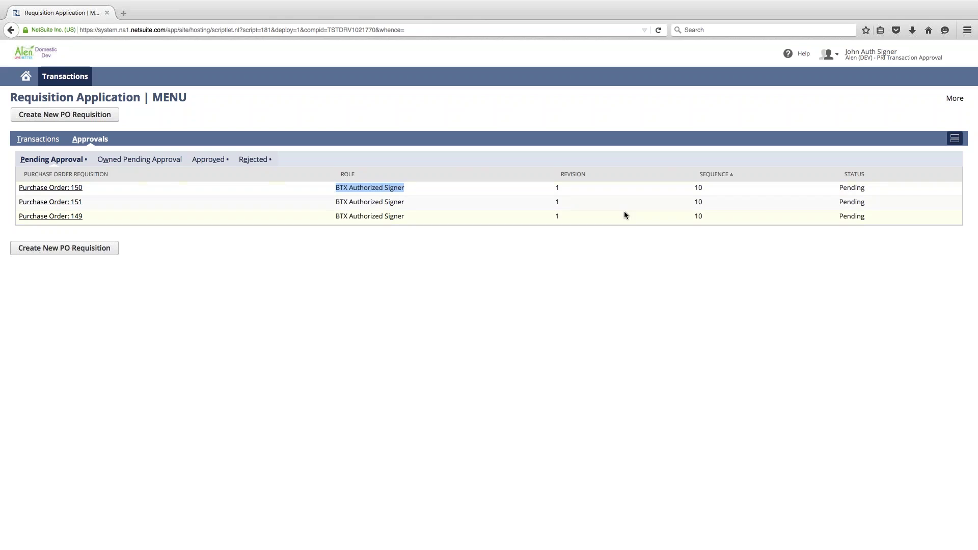
pyautogui.tripleClick(872, 202)
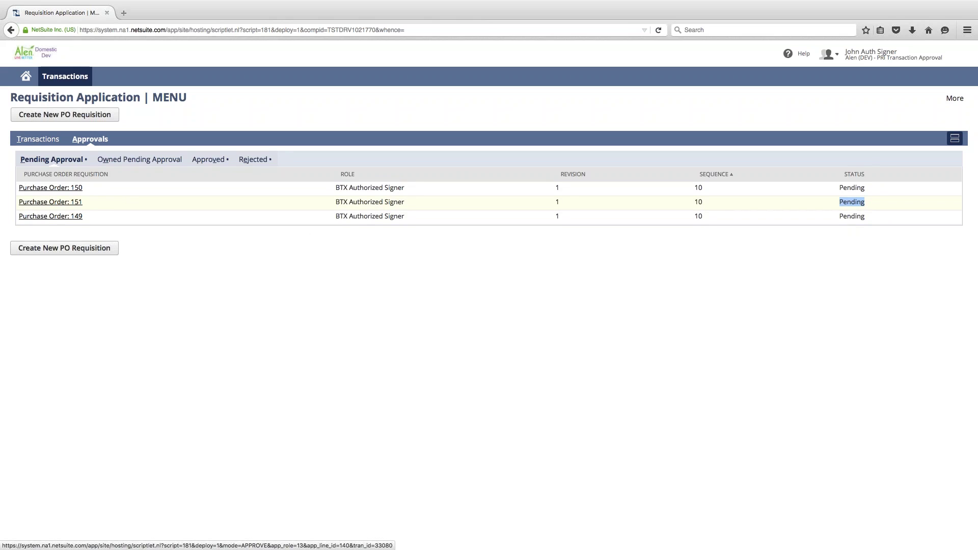
pyautogui.click(76, 204)
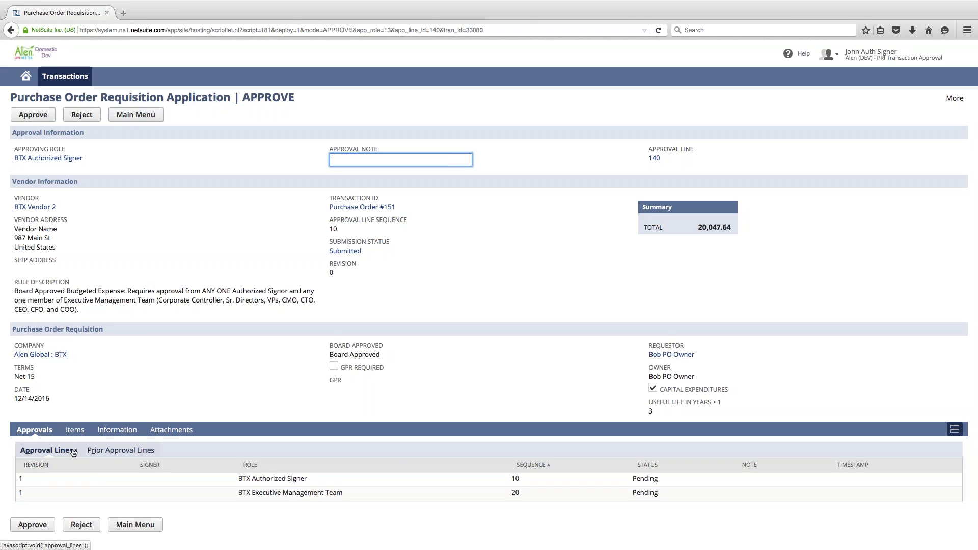
pyautogui.moveTo(238, 478); pyautogui.dragTo(668, 493)
pyautogui.click(668, 495)
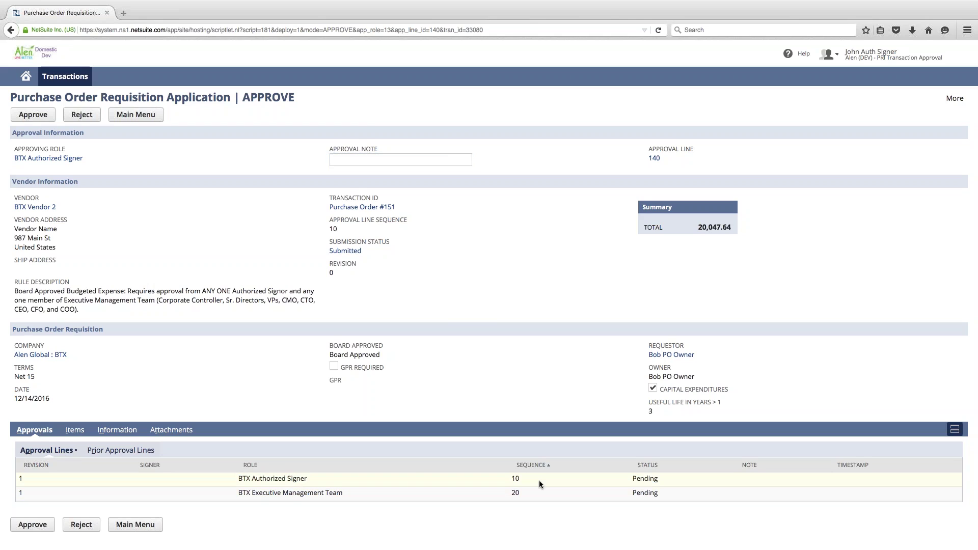
pyautogui.doubleClick(520, 479)
pyautogui.moveTo(85, 158); pyautogui.dragTo(14, 147)
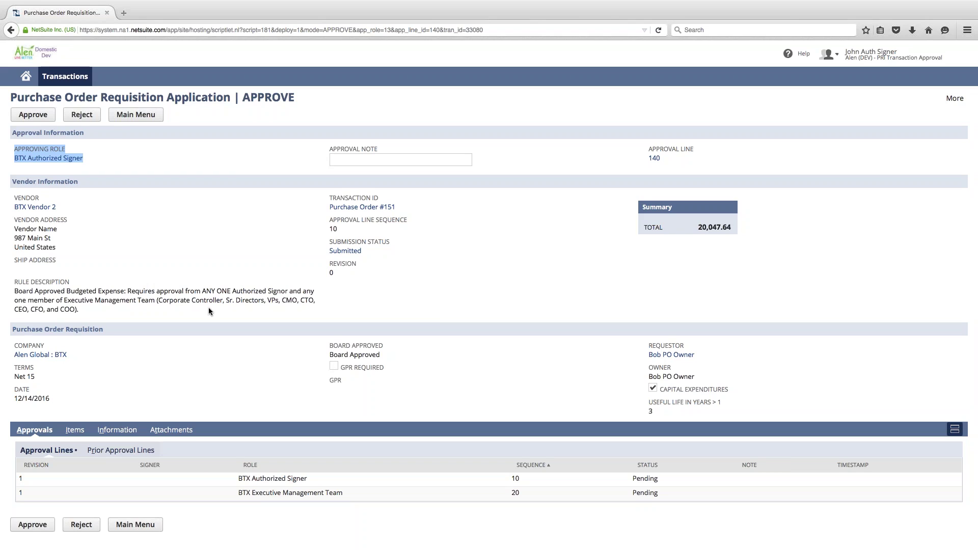
# Step: Try approving, dismiss the two 'Approval Note is required' alerts, and select the Approval Note field
pyautogui.click(128, 155)
pyautogui.click(81, 114)
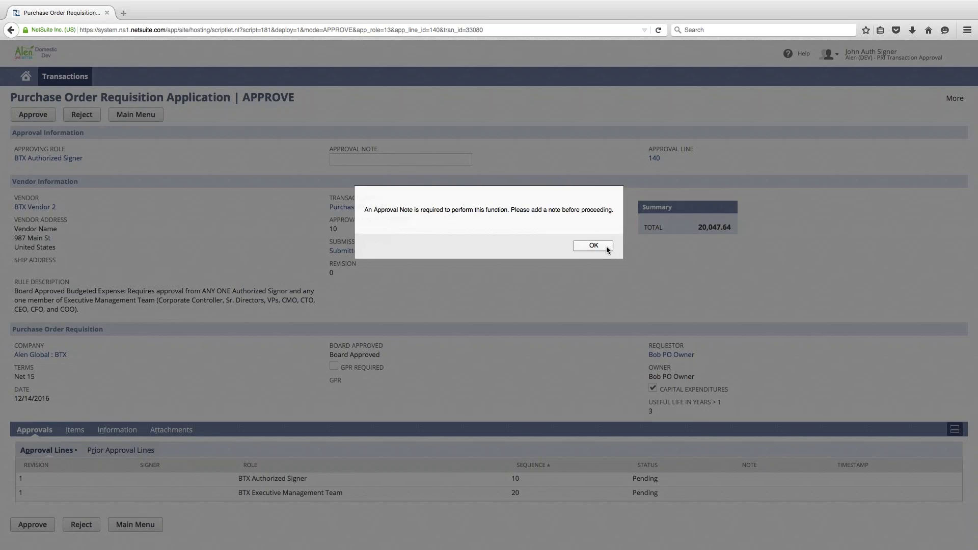
pyautogui.click(593, 245)
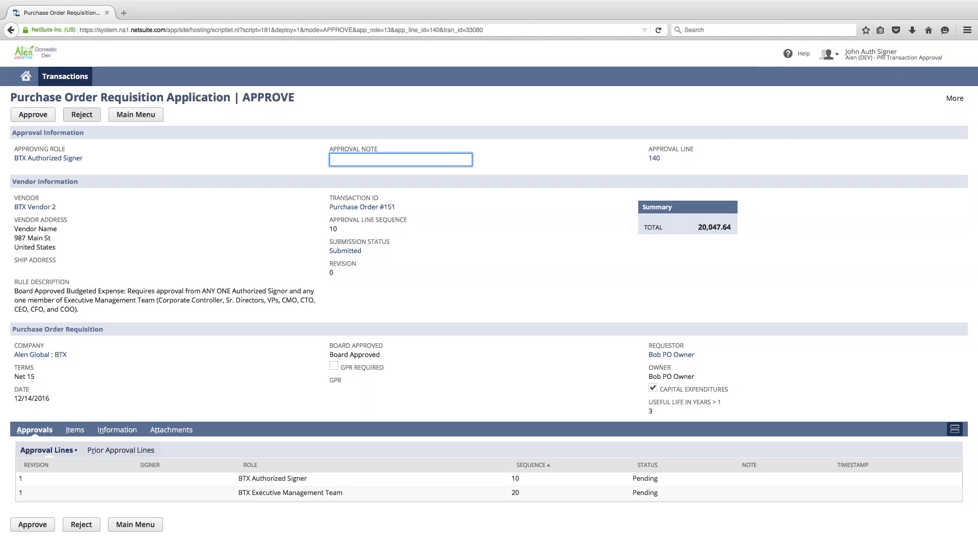
pyautogui.click(89, 117)
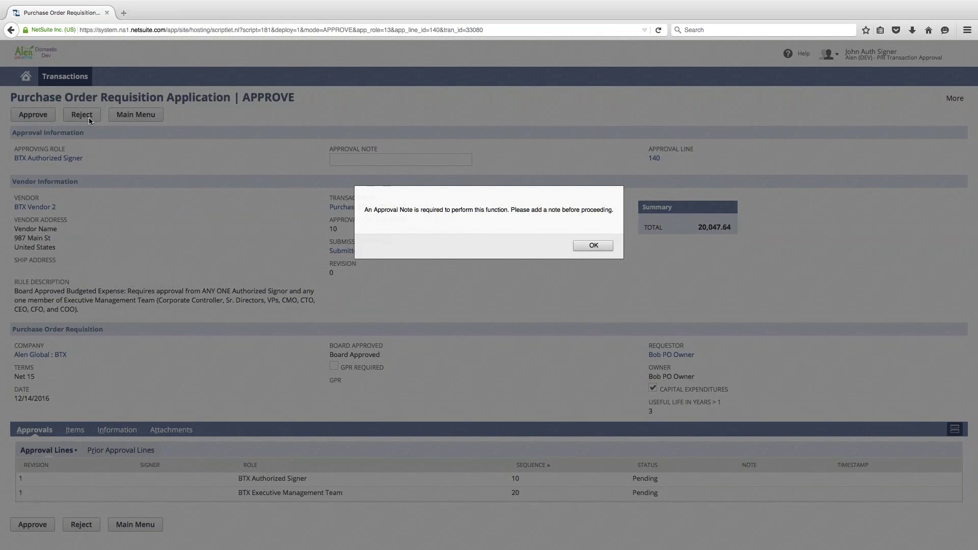
pyautogui.click(596, 246)
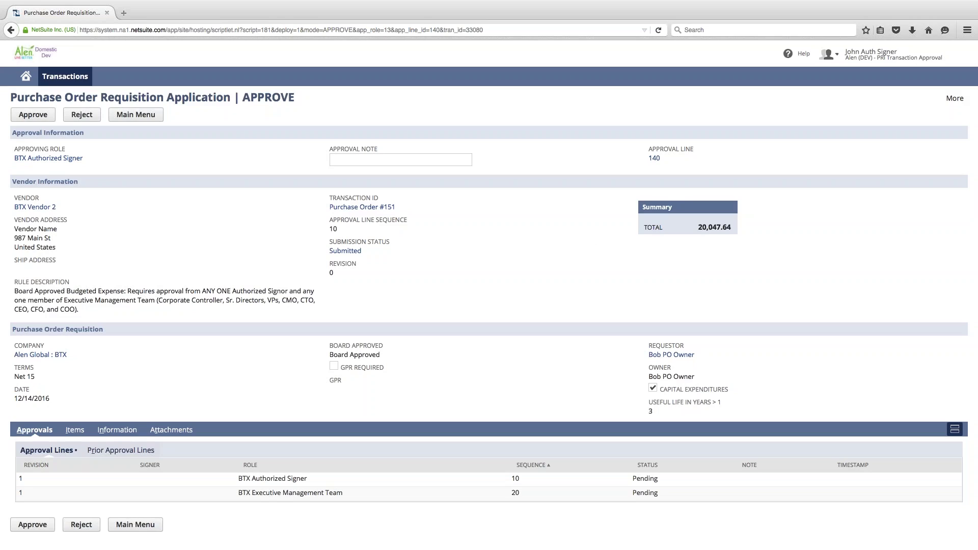
pyautogui.click(409, 163)
# Step: Approve with the note 'Approving' and check the Submitted status and approval sequence 20
pyautogui.write('Approving!')
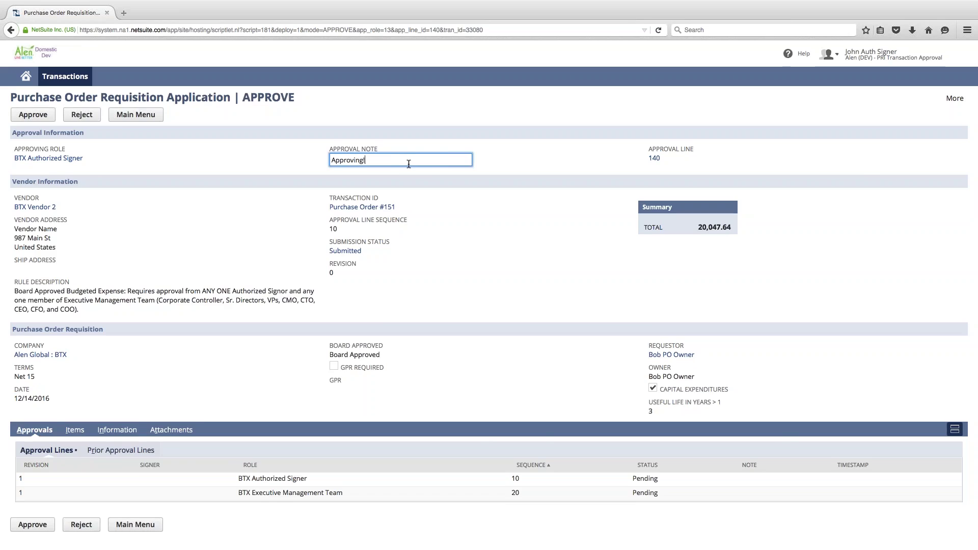
pyautogui.press('Return')
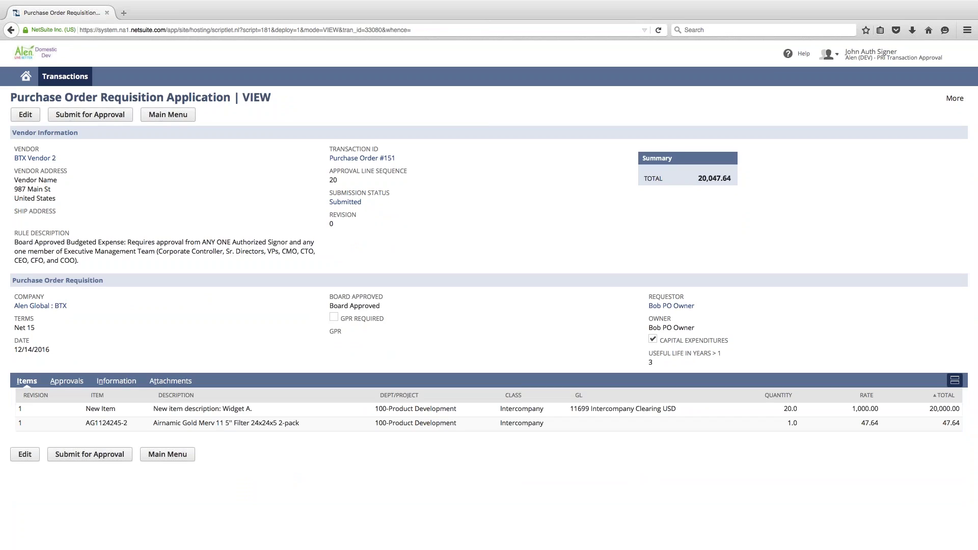
pyautogui.moveTo(367, 203); pyautogui.dragTo(330, 193)
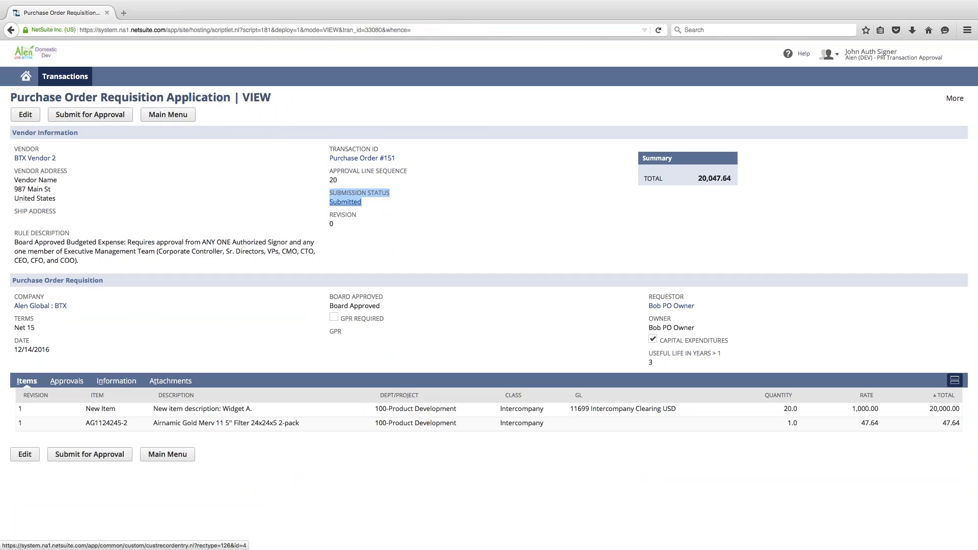
pyautogui.click(340, 179)
pyautogui.moveTo(334, 180); pyautogui.dragTo(330, 175)
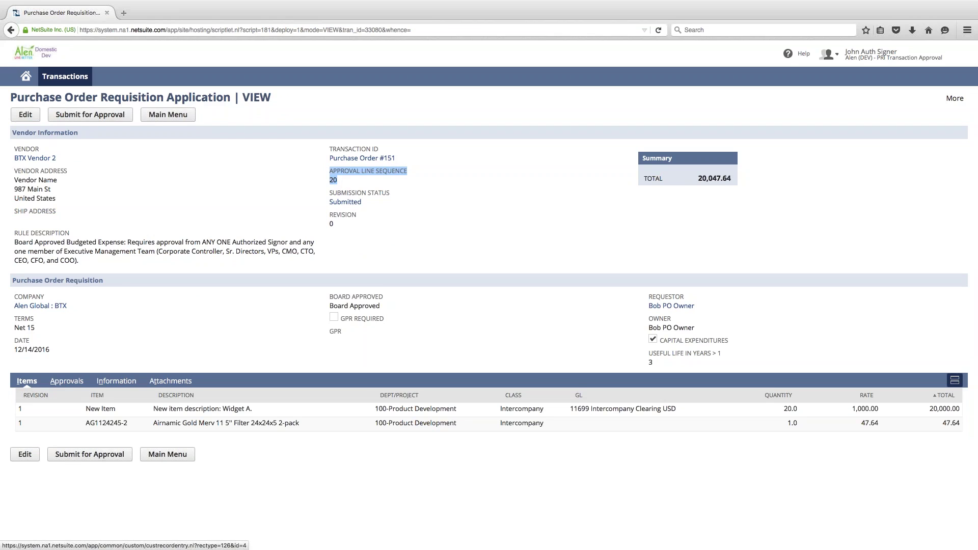
# Step: Confirm the signer line is Approved and the Executive Management Team line Pending, then view the role map list
pyautogui.click(74, 385)
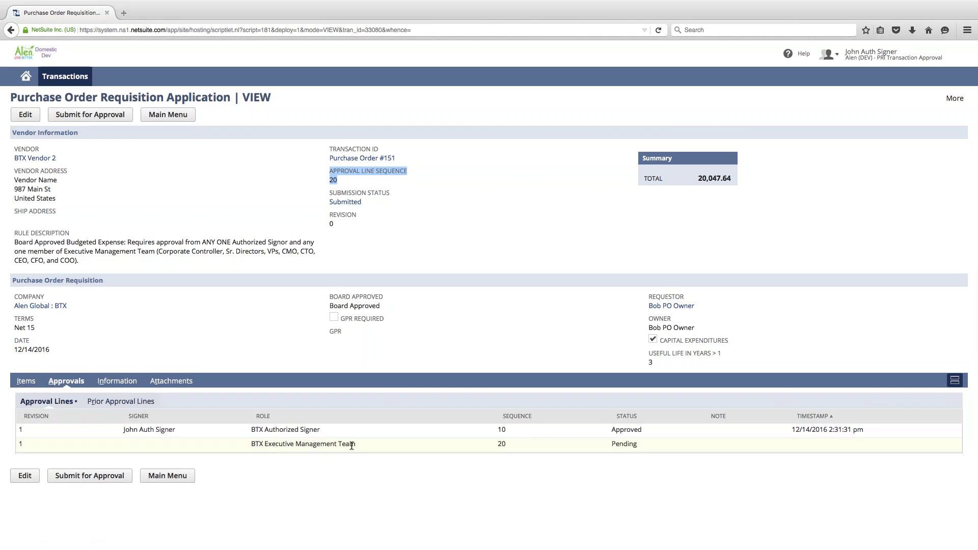
pyautogui.moveTo(352, 445); pyautogui.dragTo(248, 447)
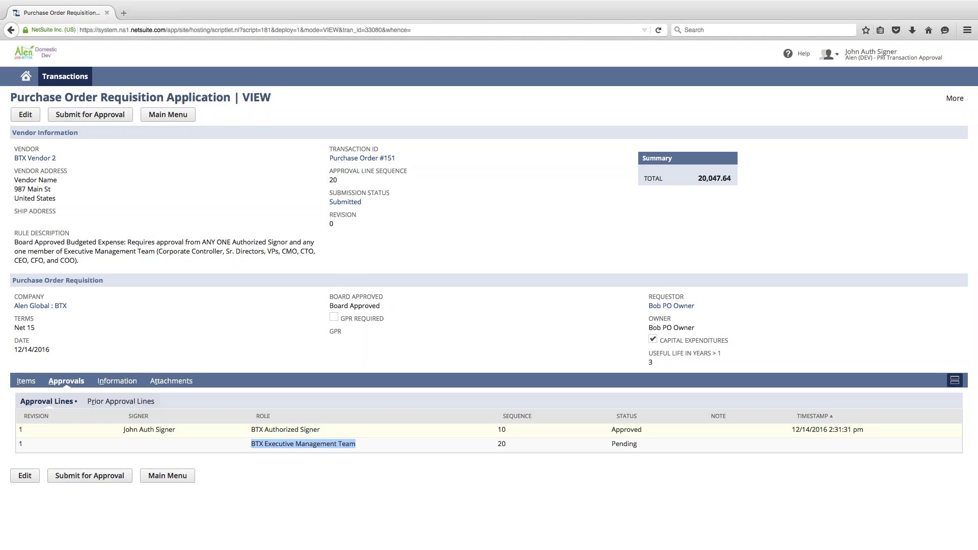
pyautogui.moveTo(873, 431); pyautogui.dragTo(791, 430)
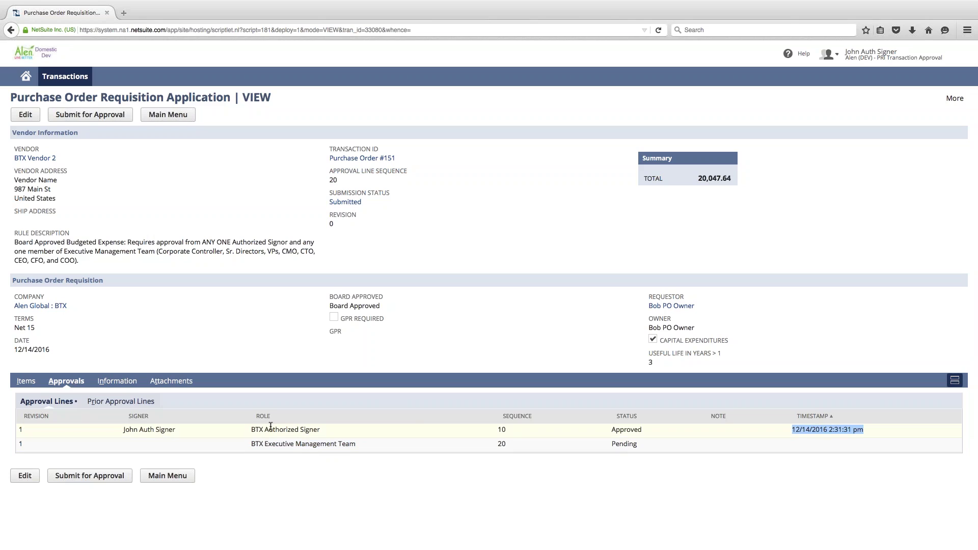
pyautogui.tripleClick(136, 430)
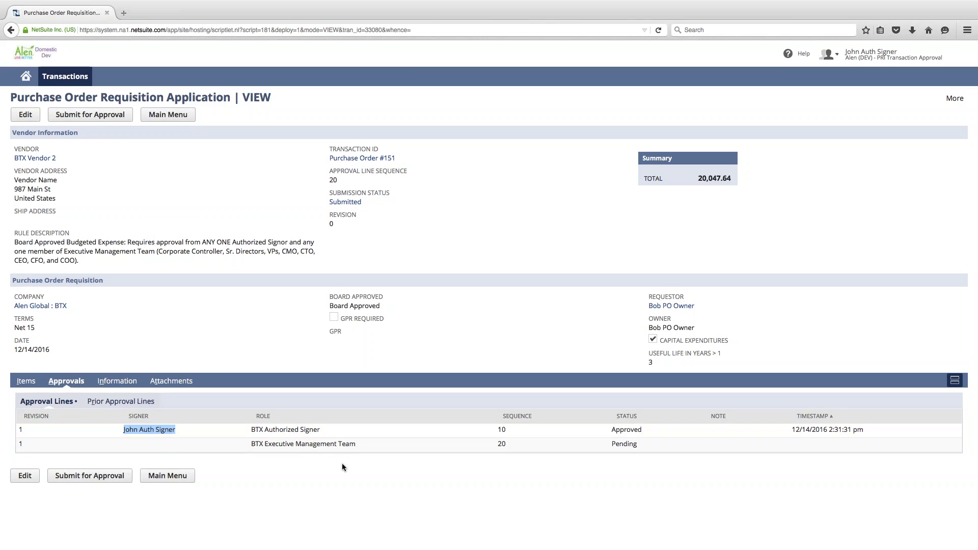
pyautogui.moveTo(127, 445); pyautogui.dragTo(702, 448)
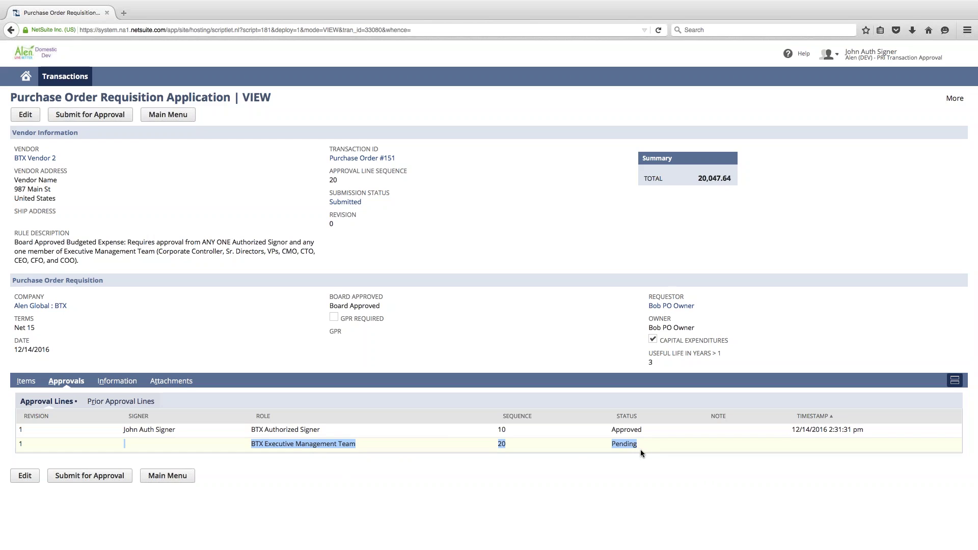
pyautogui.press('super+Tab')
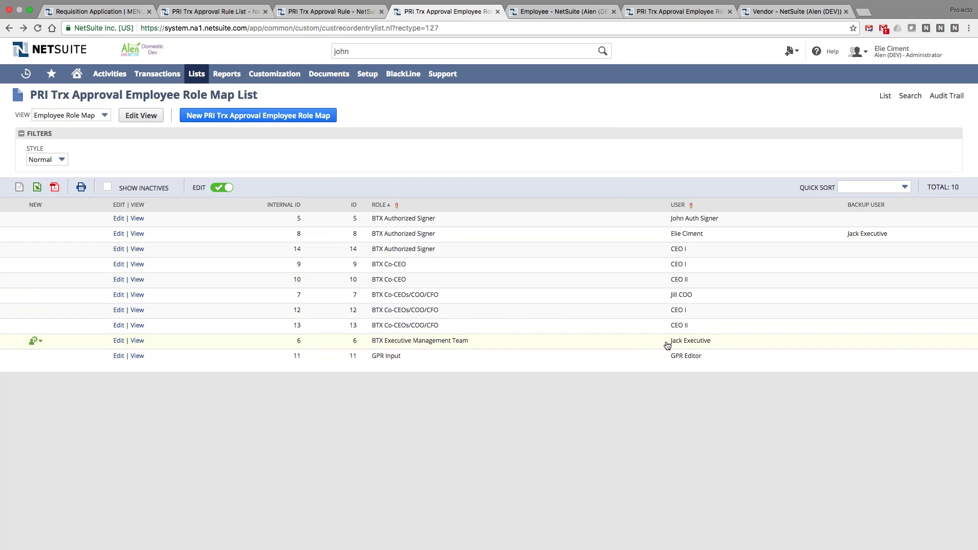
# Step: Finish signing in as the executive user with the security answer and launch the Requisition Application
pyautogui.press('super+Tab')
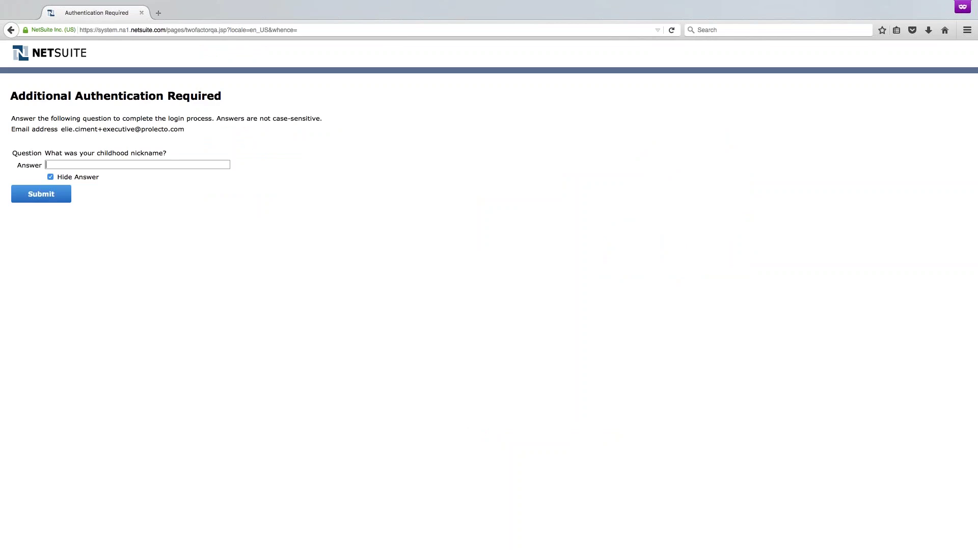
pyautogui.write('••••••••')
pyautogui.press('Return')
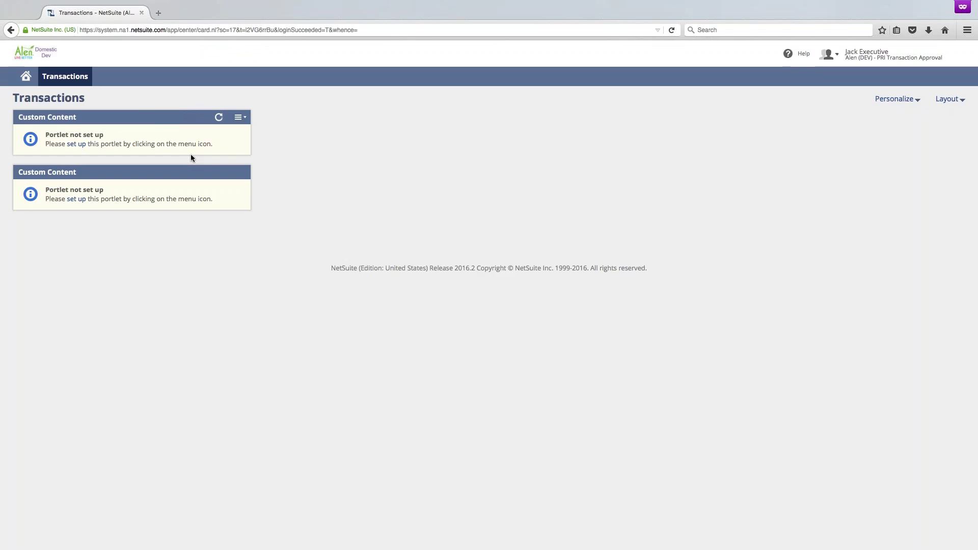
pyautogui.moveTo(65, 77)
pyautogui.moveTo(82, 114)
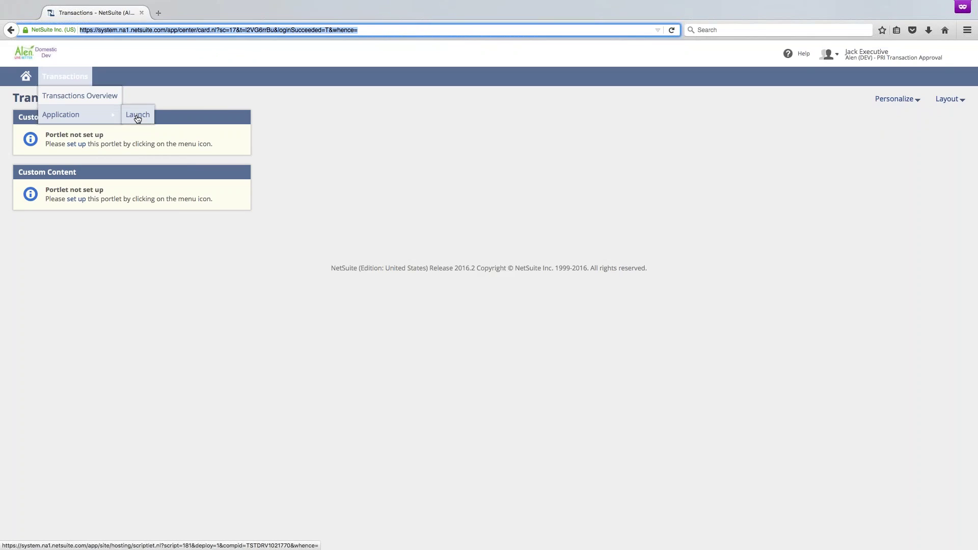
pyautogui.click(137, 115)
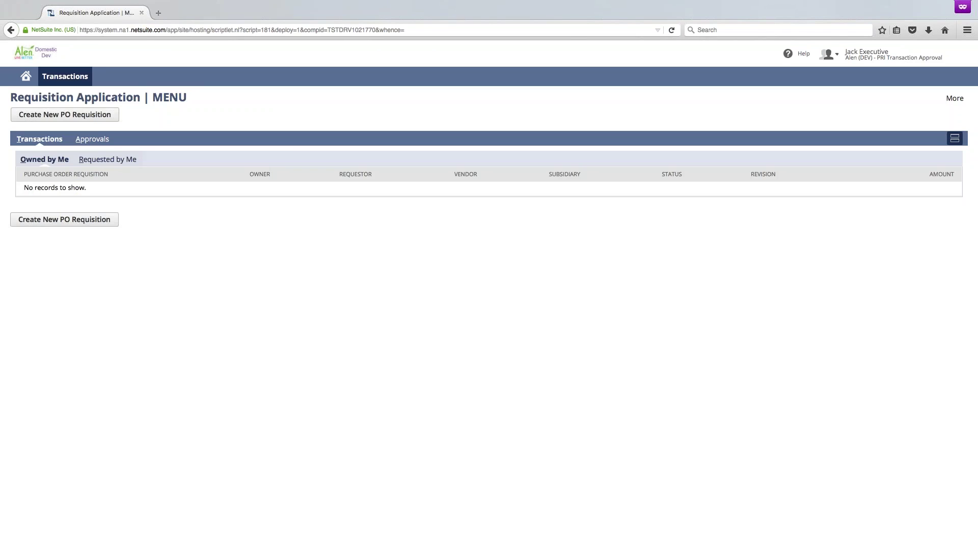
# Step: List this user's pending approvals, noting PO 151 awaits the Executive Management Team, and check the role map's backup user
pyautogui.click(95, 143)
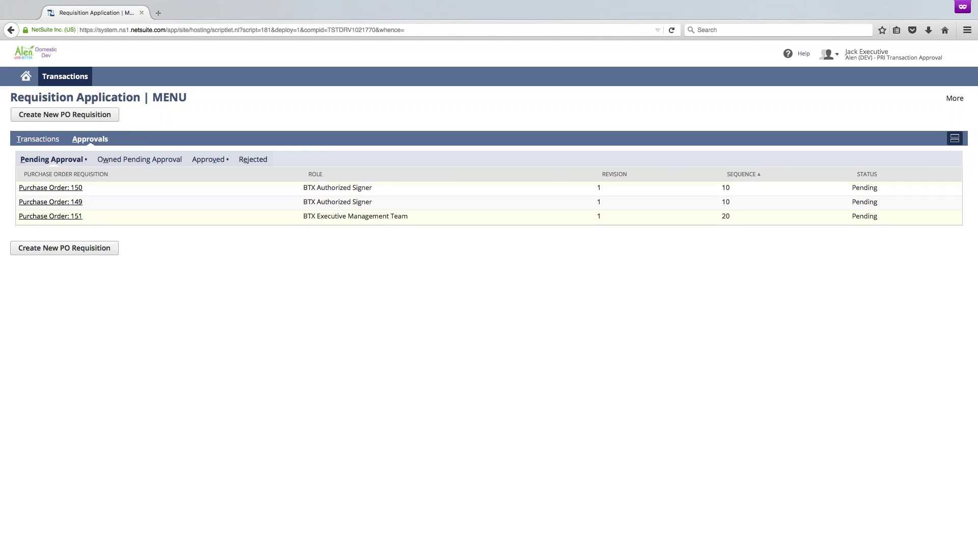
pyautogui.moveTo(408, 216); pyautogui.dragTo(304, 217)
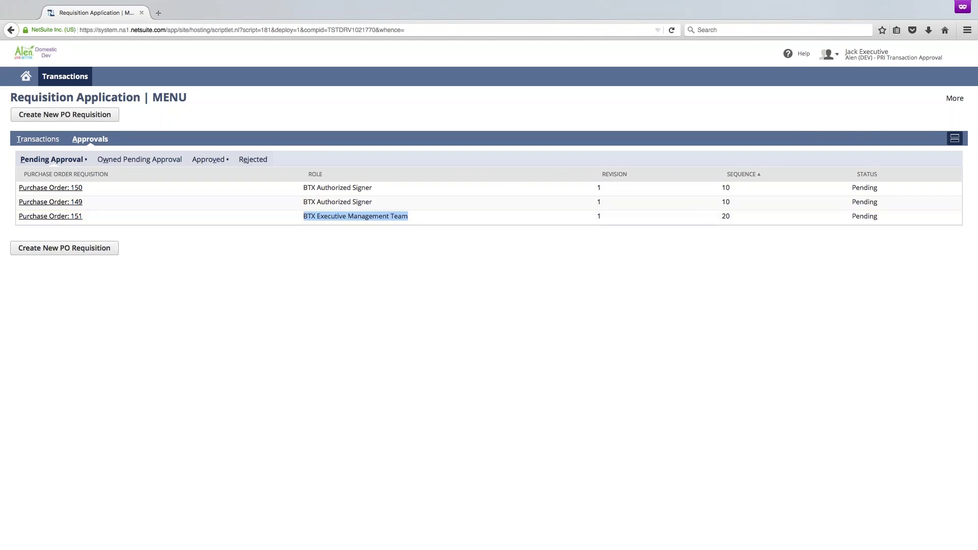
pyautogui.press('super+Tab')
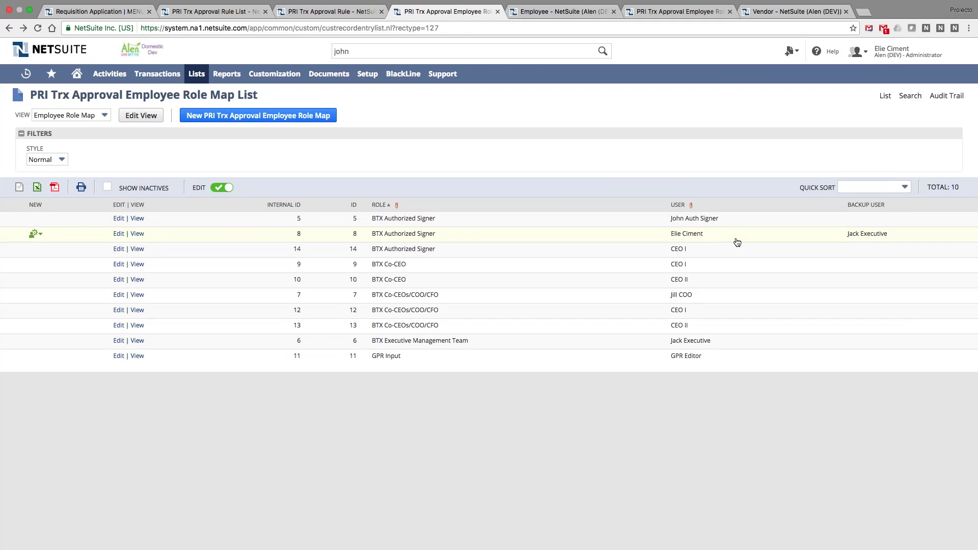
pyautogui.moveTo(888, 234); pyautogui.dragTo(847, 235)
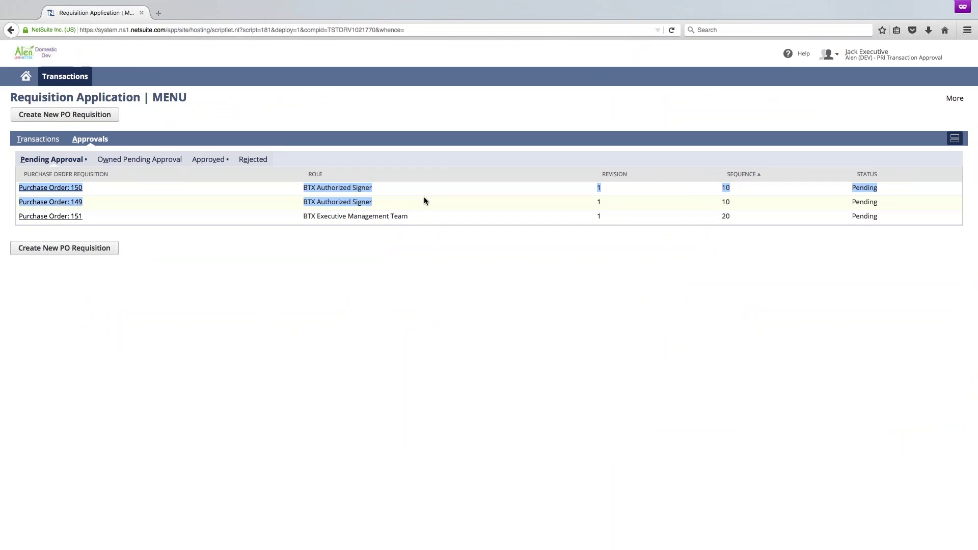
pyautogui.click(420, 199)
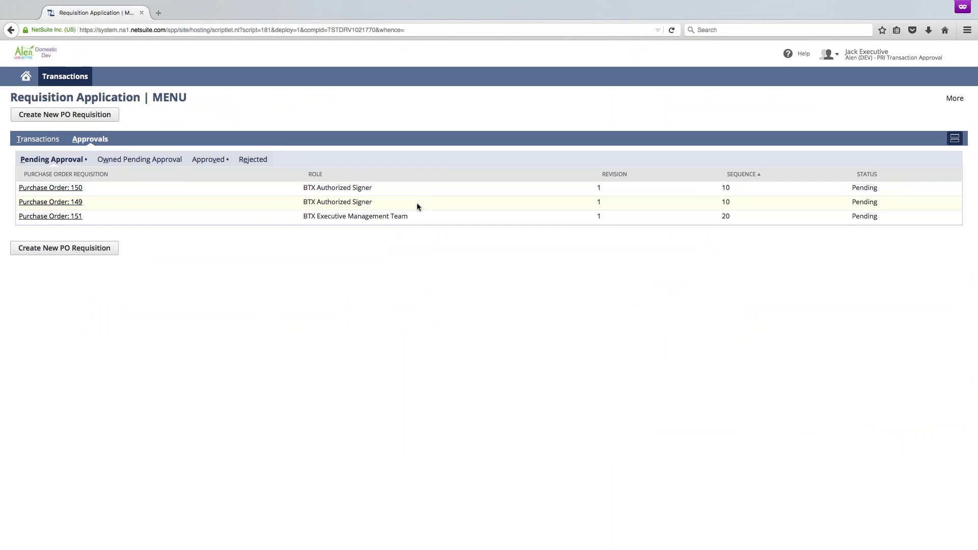
# Step: Open Purchase Order 151 and review its executive approving role, completed signer row and item lines
pyautogui.click(74, 218)
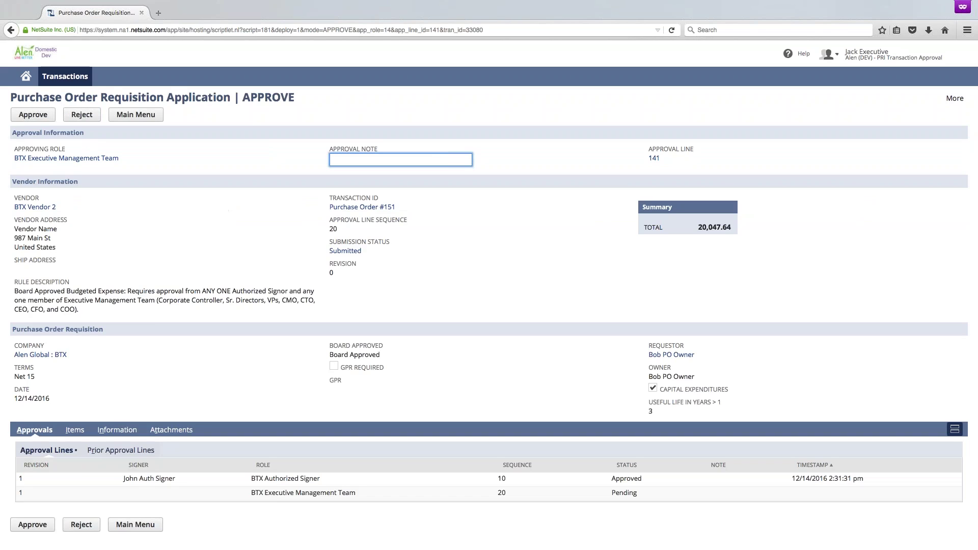
pyautogui.moveTo(118, 158); pyautogui.dragTo(14, 148)
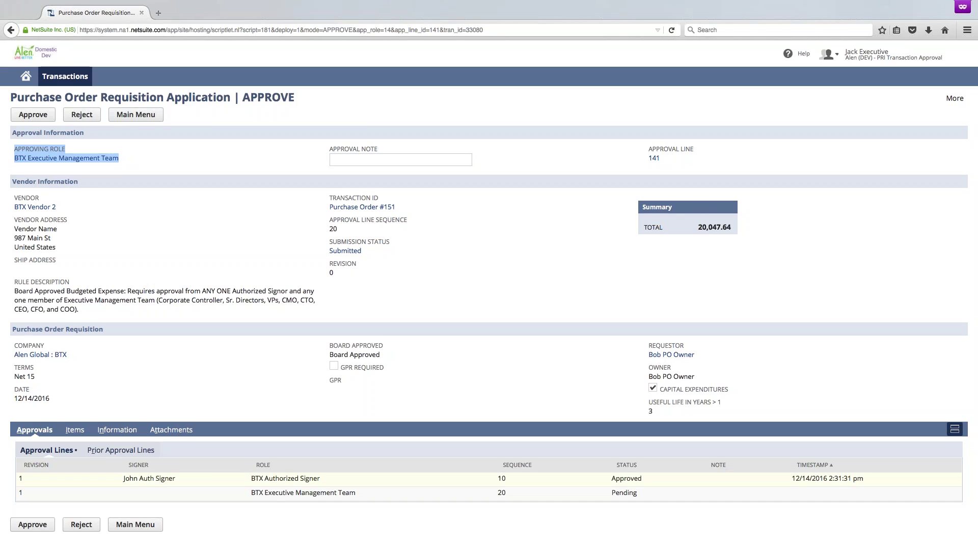
pyautogui.moveTo(121, 479); pyautogui.dragTo(650, 483)
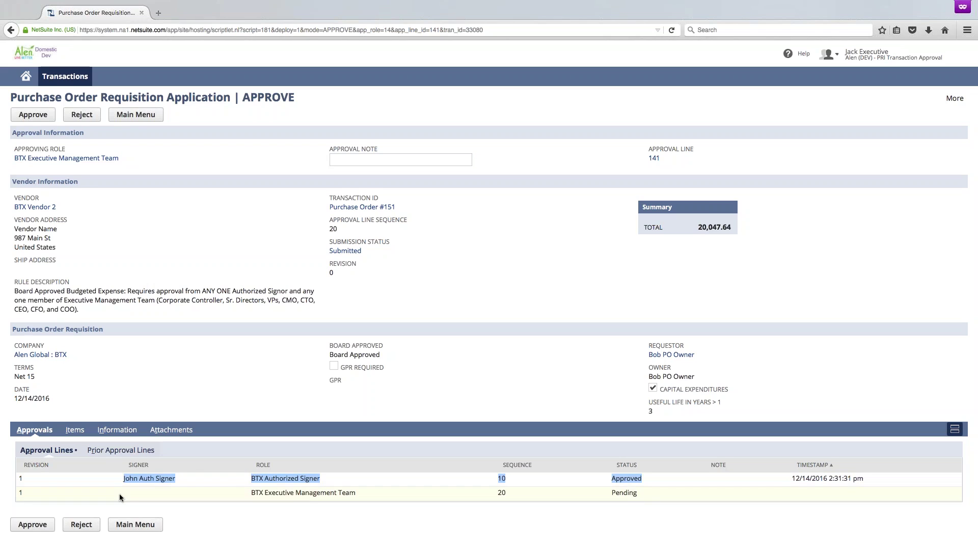
pyautogui.click(77, 435)
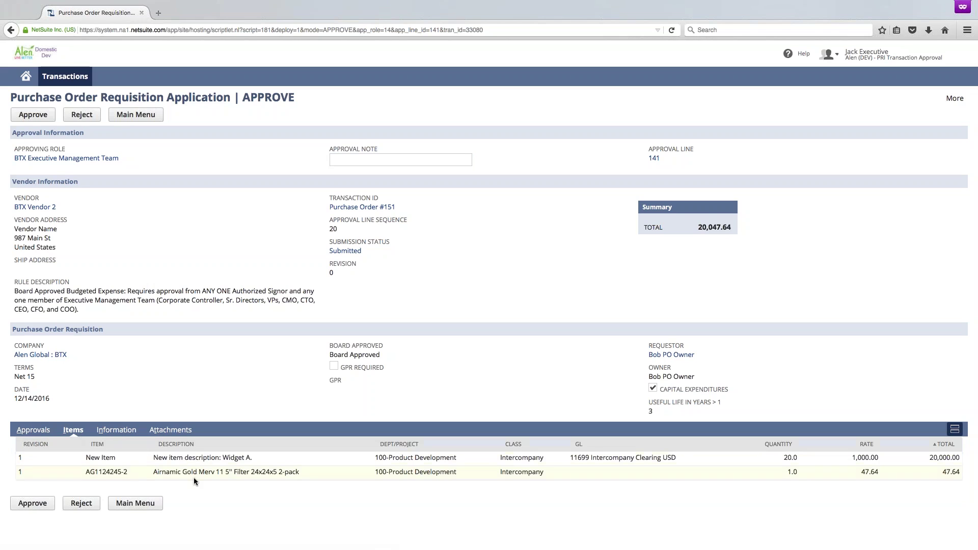
pyautogui.click(35, 434)
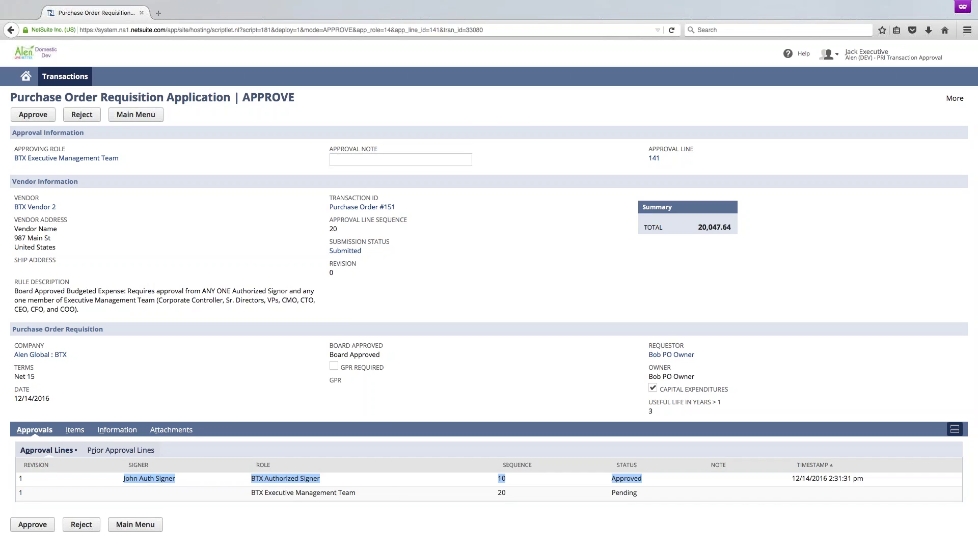
# Step: Approve Purchase Order #151's requisition as the executive team and highlight its Approved submission status
pyautogui.click(33, 114)
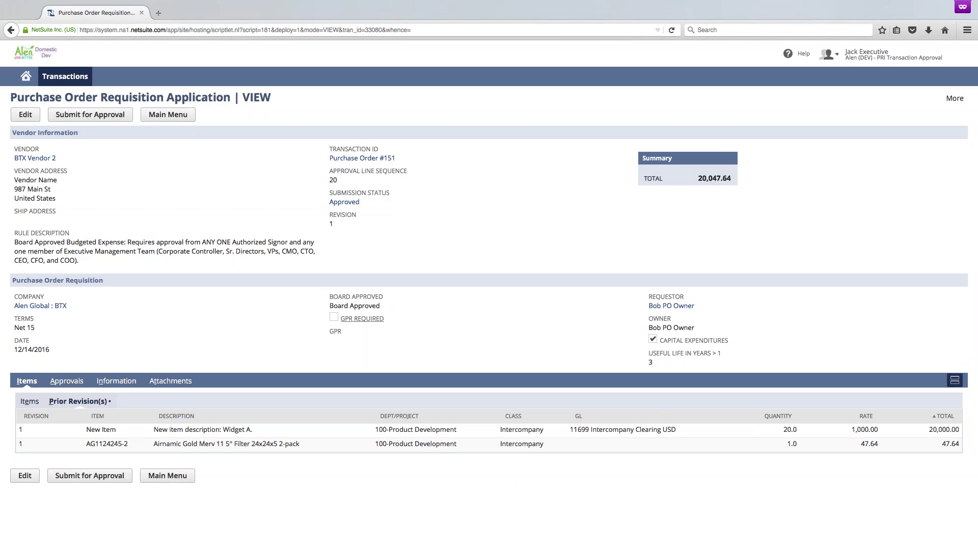
pyautogui.doubleClick(358, 202)
pyautogui.moveTo(358, 202); pyautogui.dragTo(331, 195)
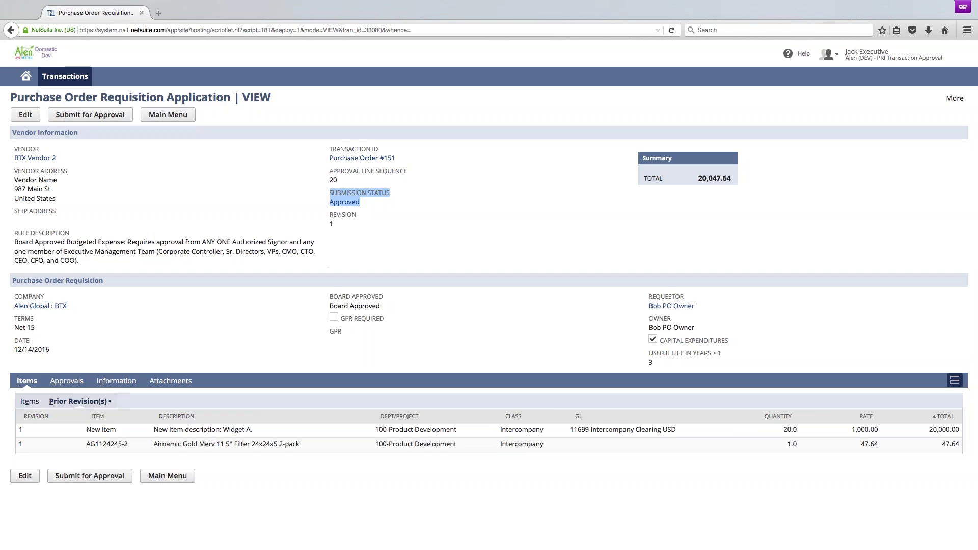
# Step: Check the prior approval lines for the executive approval timestamp, then return to the Gmail desktop
pyautogui.click(66, 381)
pyautogui.moveTo(791, 444); pyautogui.dragTo(108, 434)
pyautogui.hotkey('ctrl', 'Left')
pyautogui.hotkey('ctrl', 'Left')
pyautogui.hotkey('ctrl', 'Left')
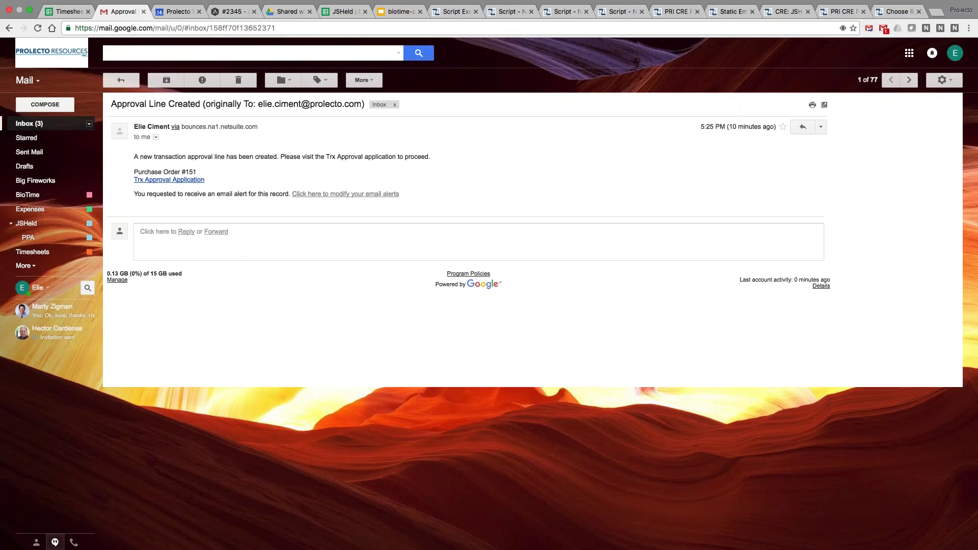
# Step: Move to the newer 'Transaction Approved!' email confirming transaction 151 is approved
pyautogui.press('k')
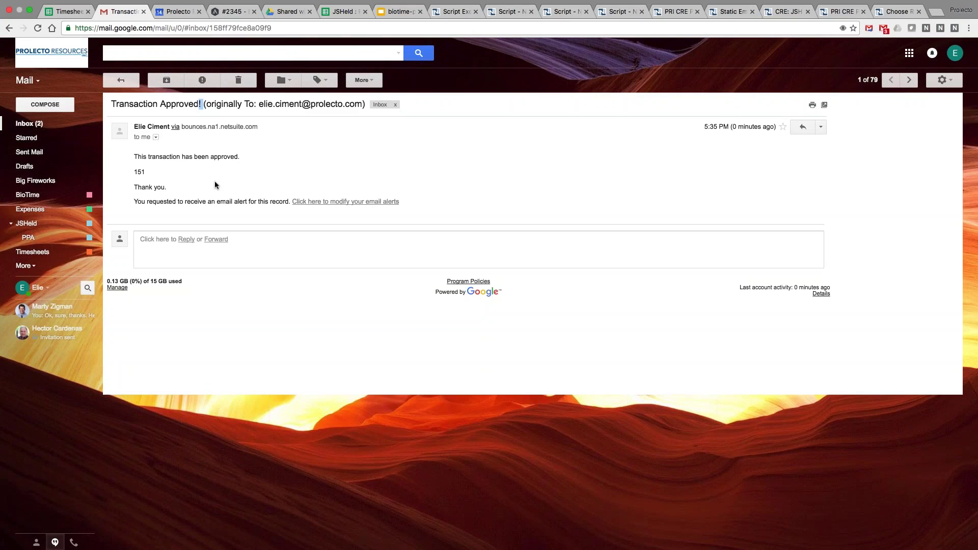